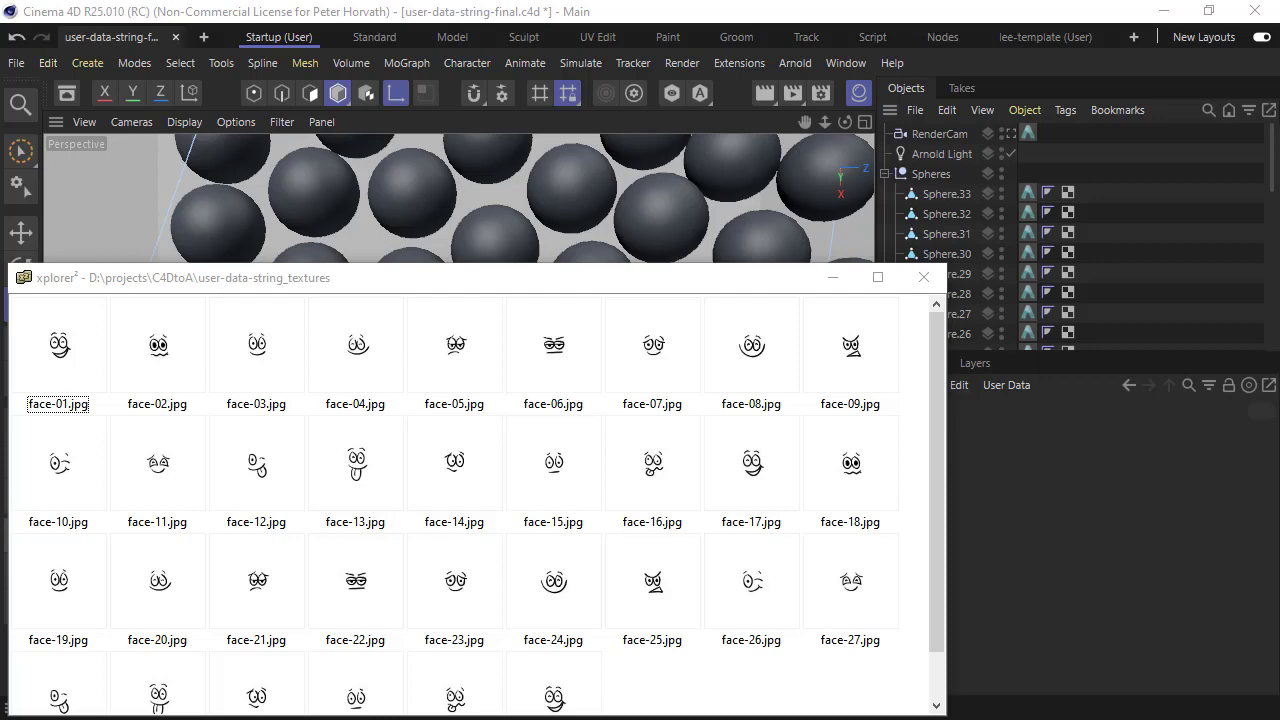
# - Confirm in the Render menu that the node space is Arnold
pyautogui.click(684, 63)
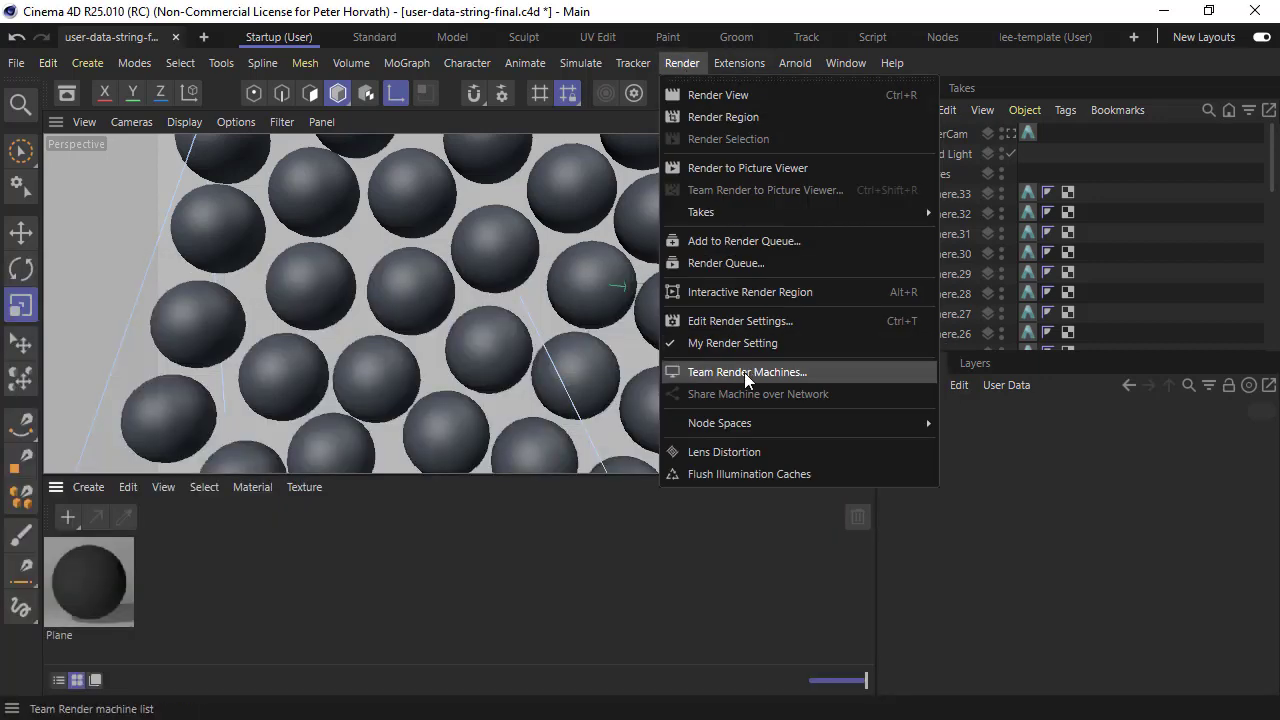
pyautogui.moveTo(737, 424)
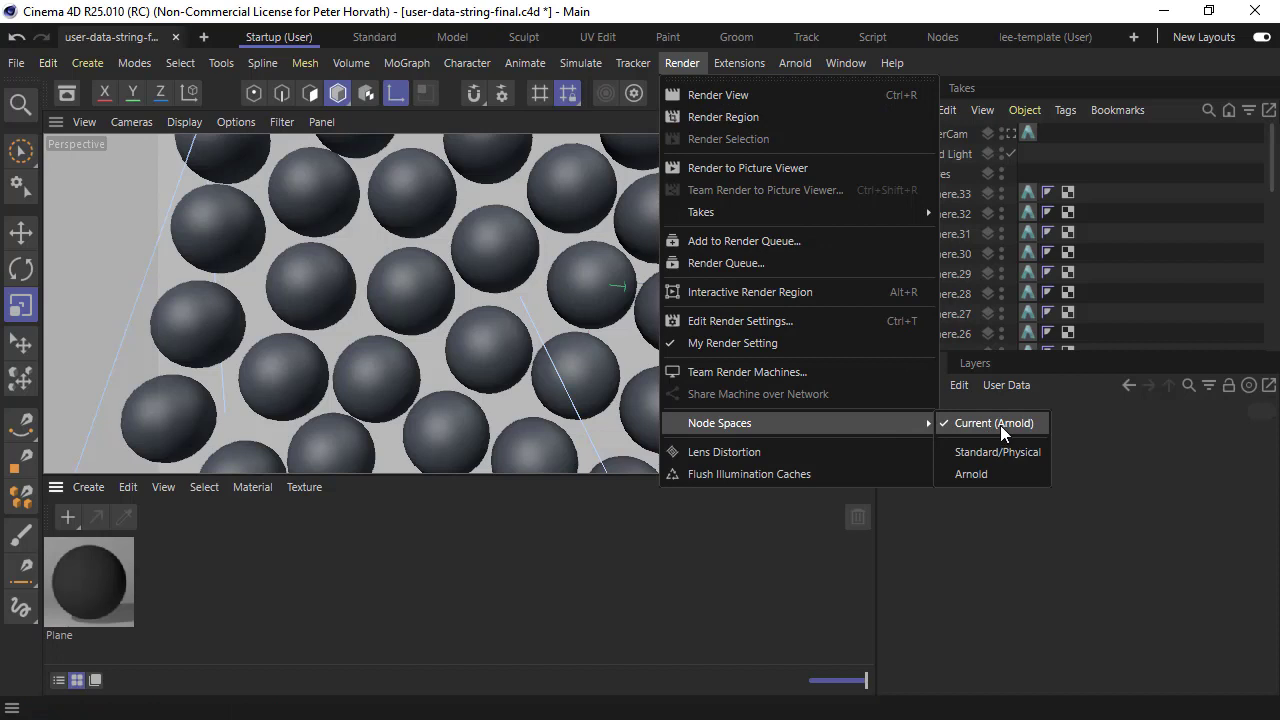
pyautogui.click(90, 491)
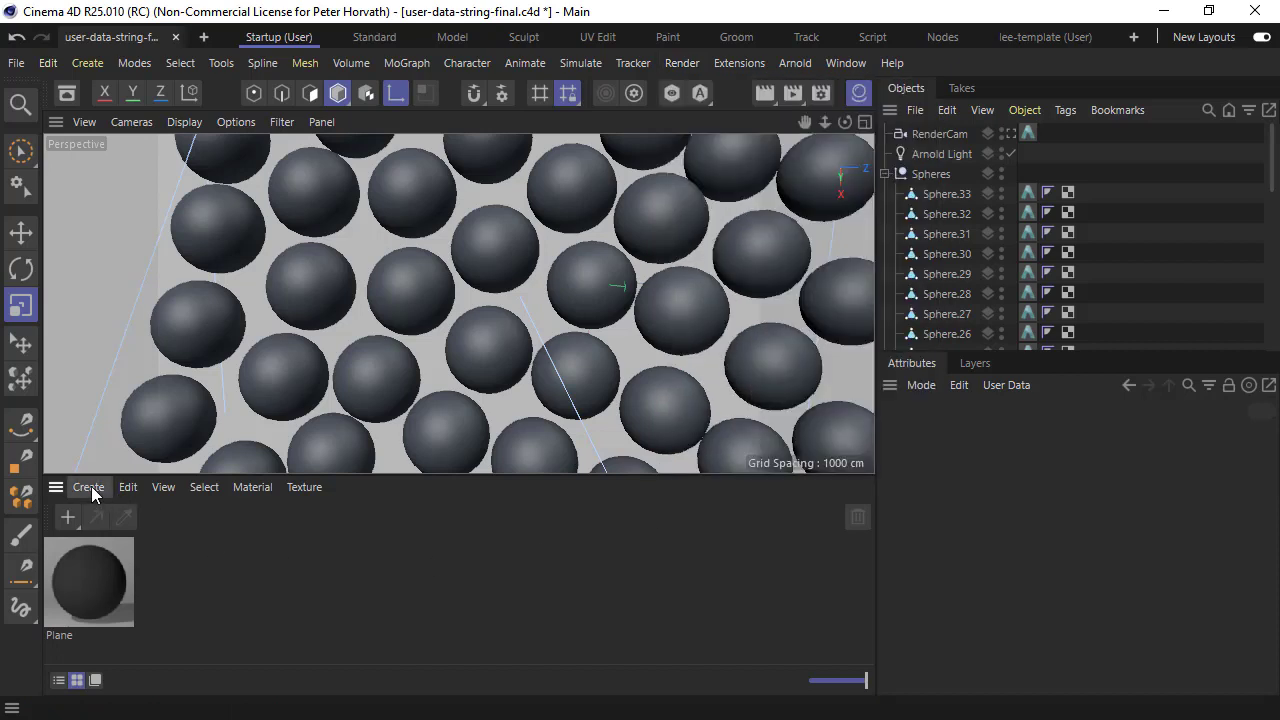
# - Create a new Node Material and open its node graph
pyautogui.click(84, 486)
pyautogui.moveTo(137, 538)
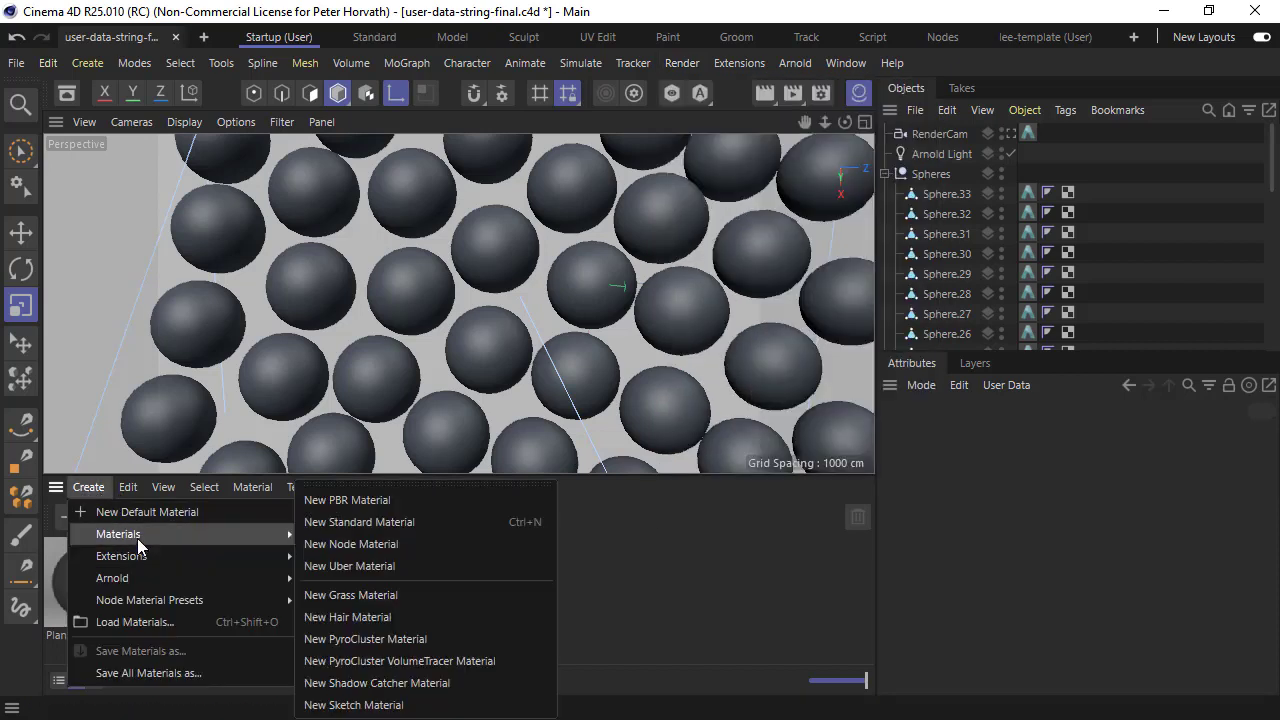
pyautogui.click(388, 545)
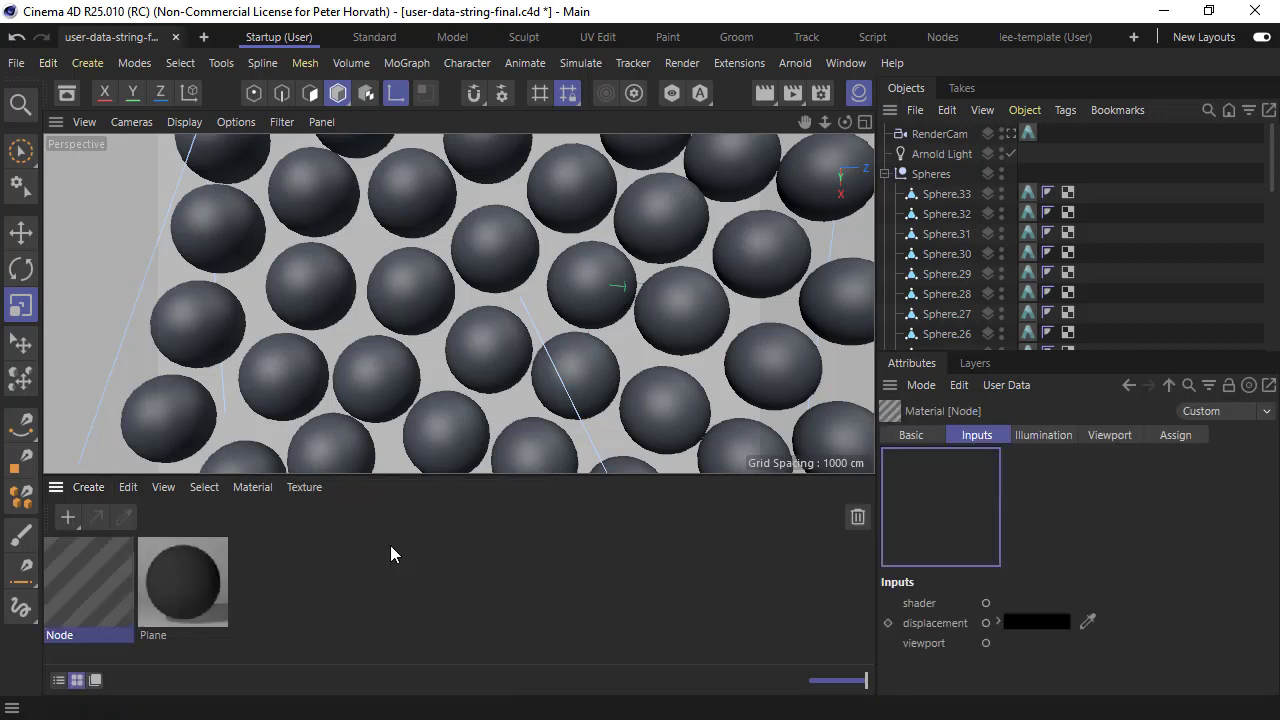
pyautogui.doubleClick(88, 566)
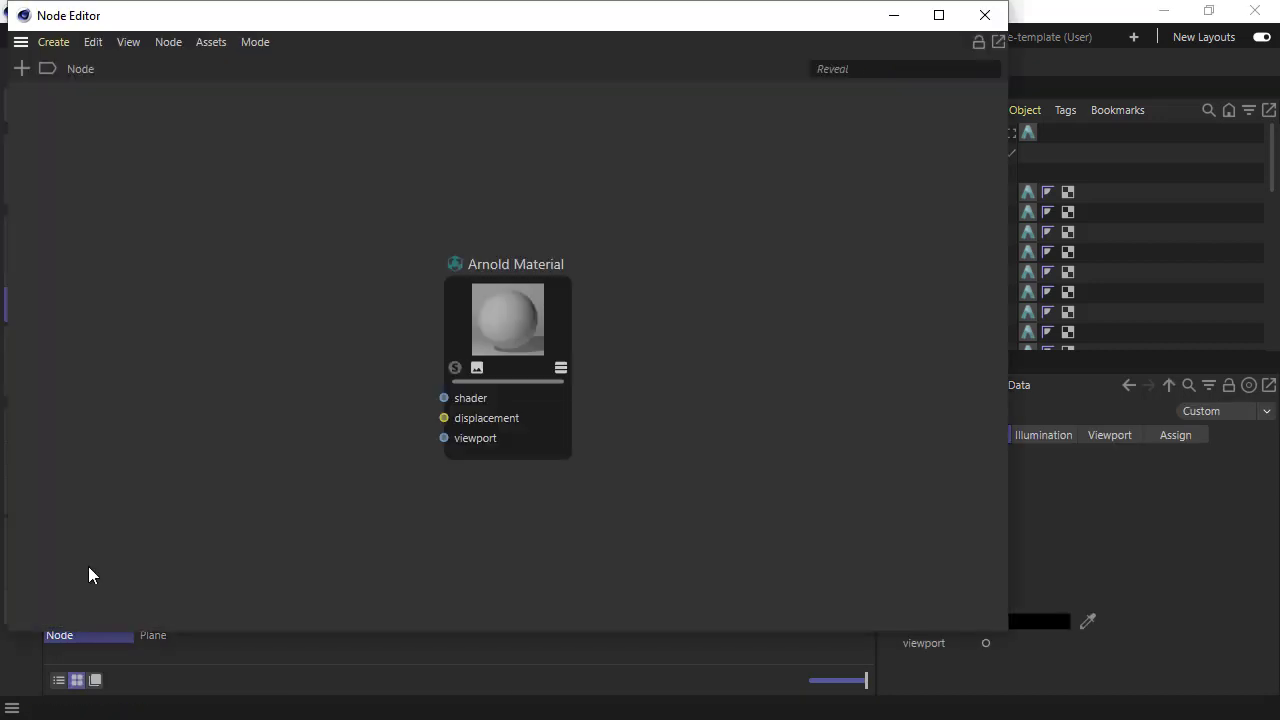
# - Add a standard_surface node and wire it into the Arnold Material's shader input
pyautogui.moveTo(489, 320); pyautogui.dragTo(743, 274)
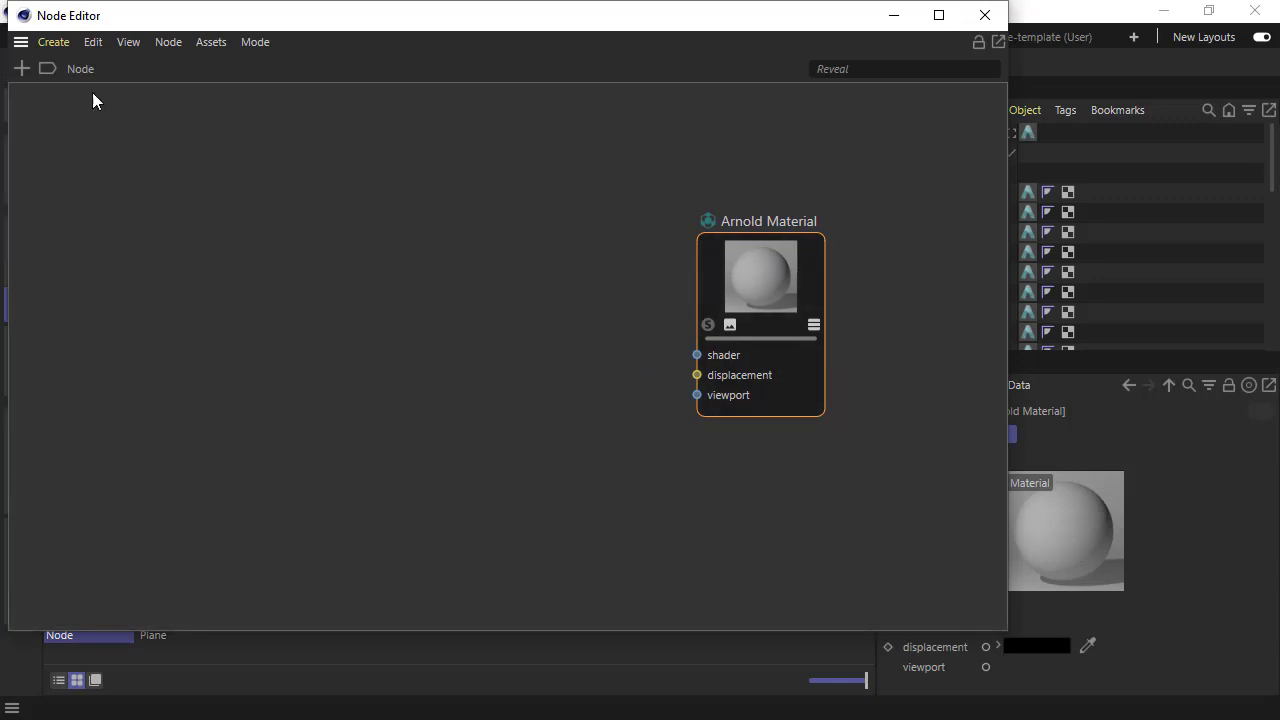
pyautogui.click(21, 68)
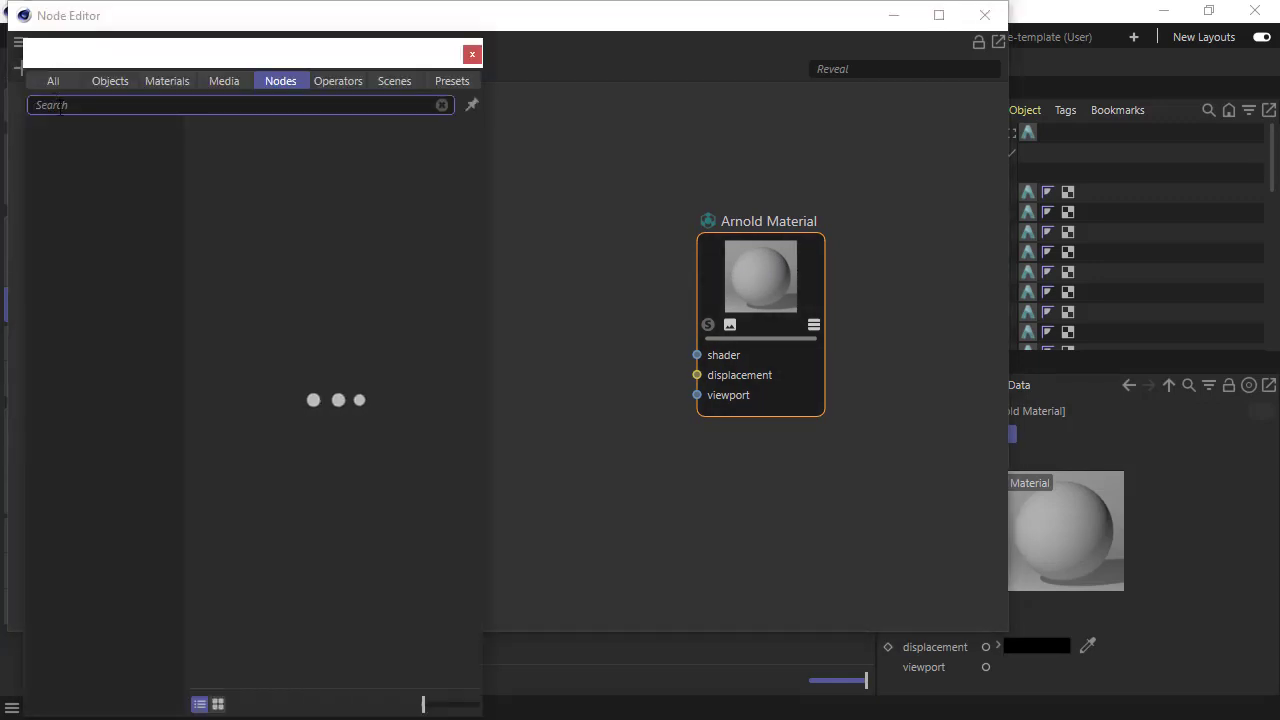
pyautogui.write('standard')
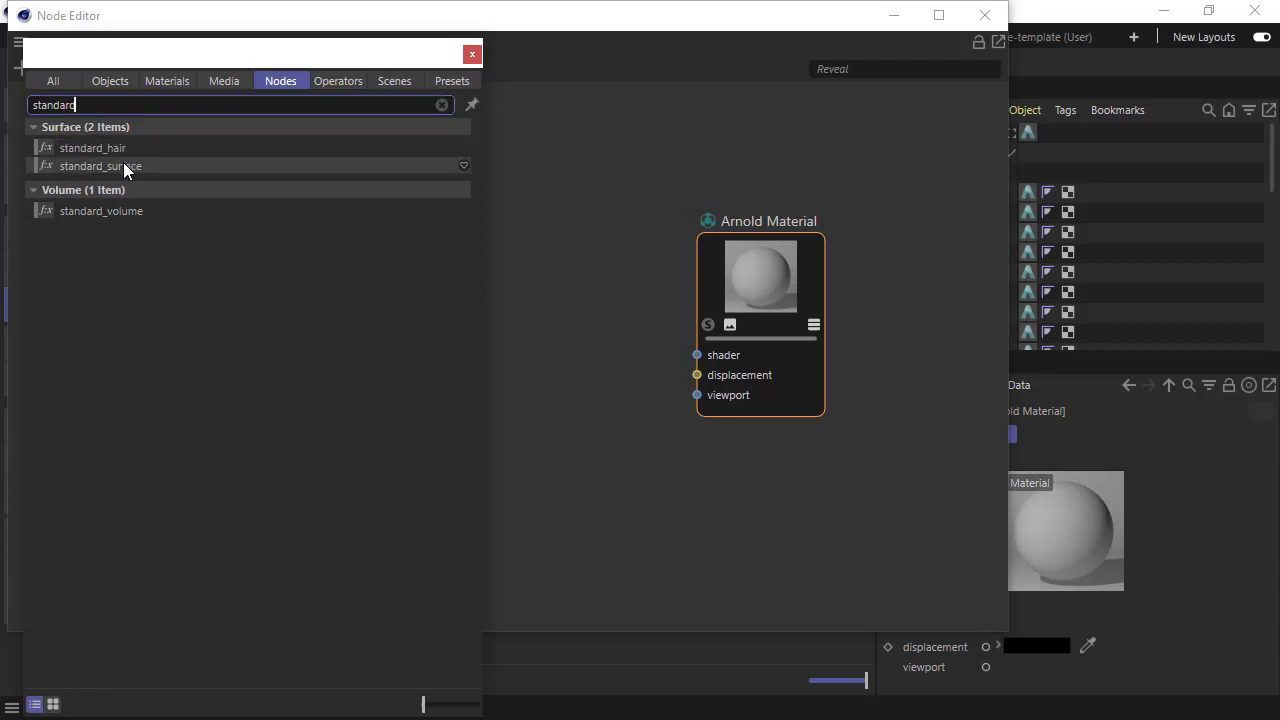
pyautogui.doubleClick(123, 166)
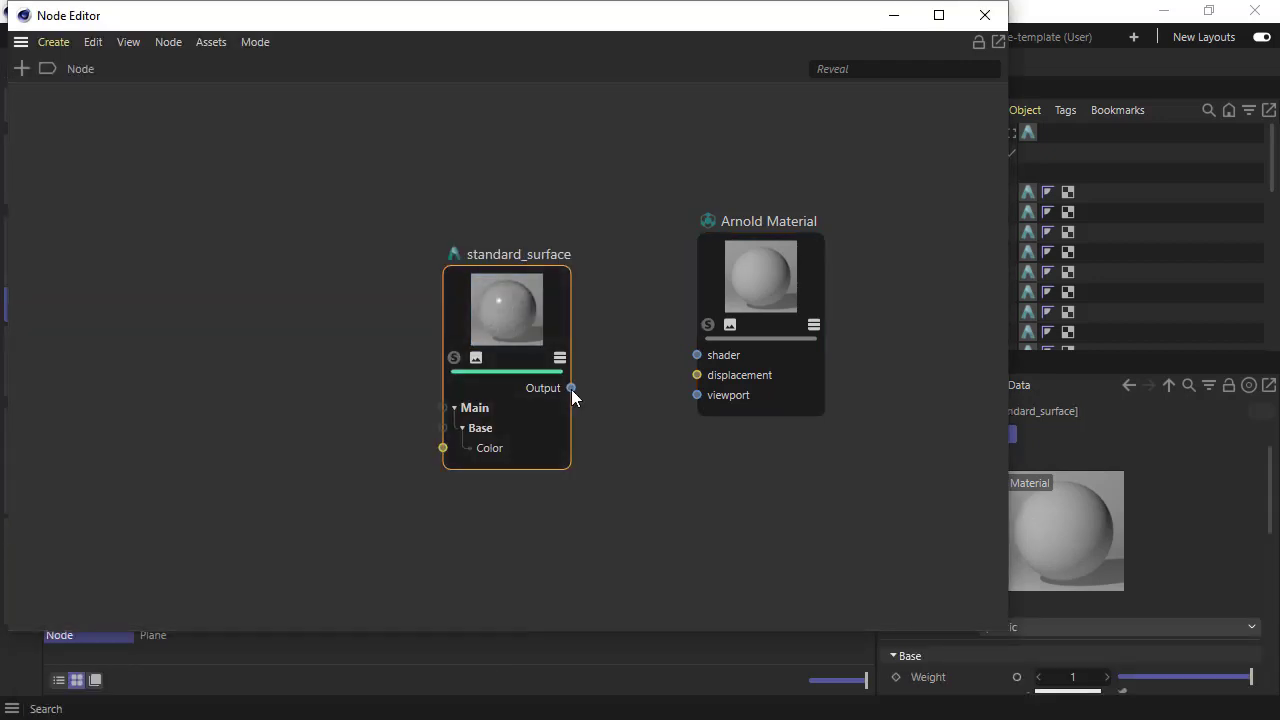
pyautogui.moveTo(571, 388); pyautogui.dragTo(698, 357)
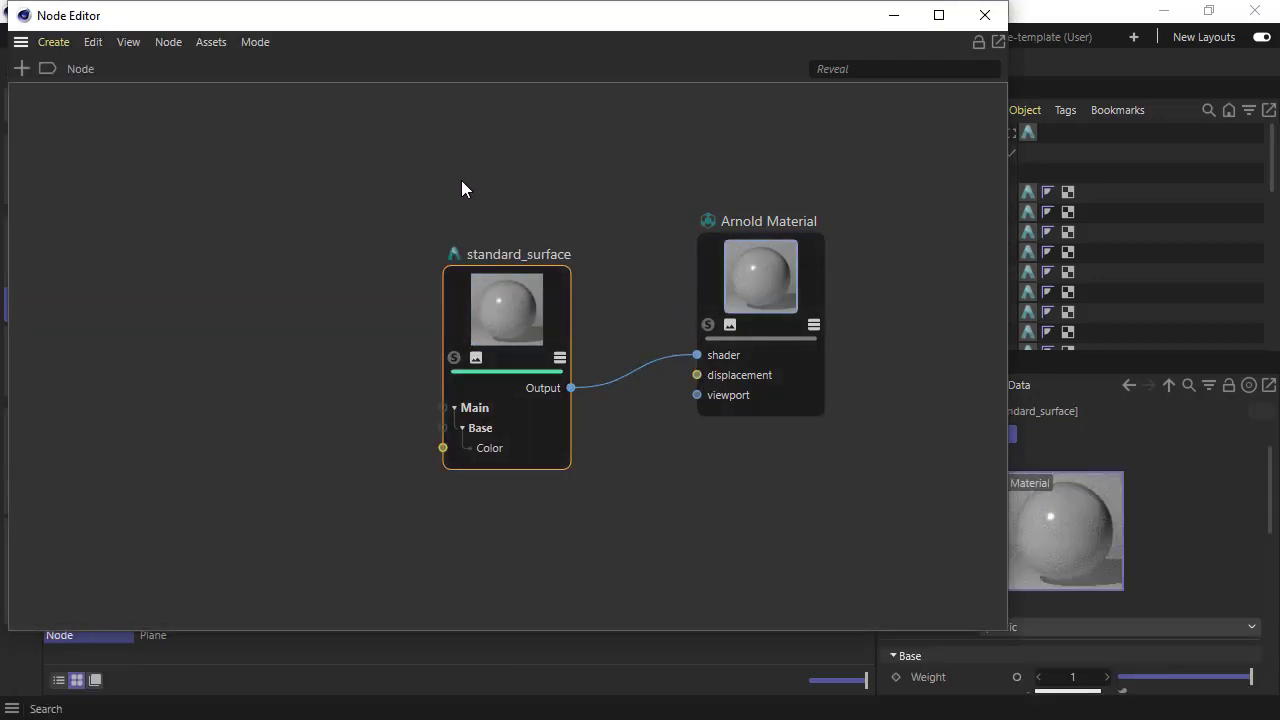
pyautogui.moveTo(460, 184); pyautogui.dragTo(749, 343)
pyautogui.moveTo(528, 314); pyautogui.dragTo(633, 224)
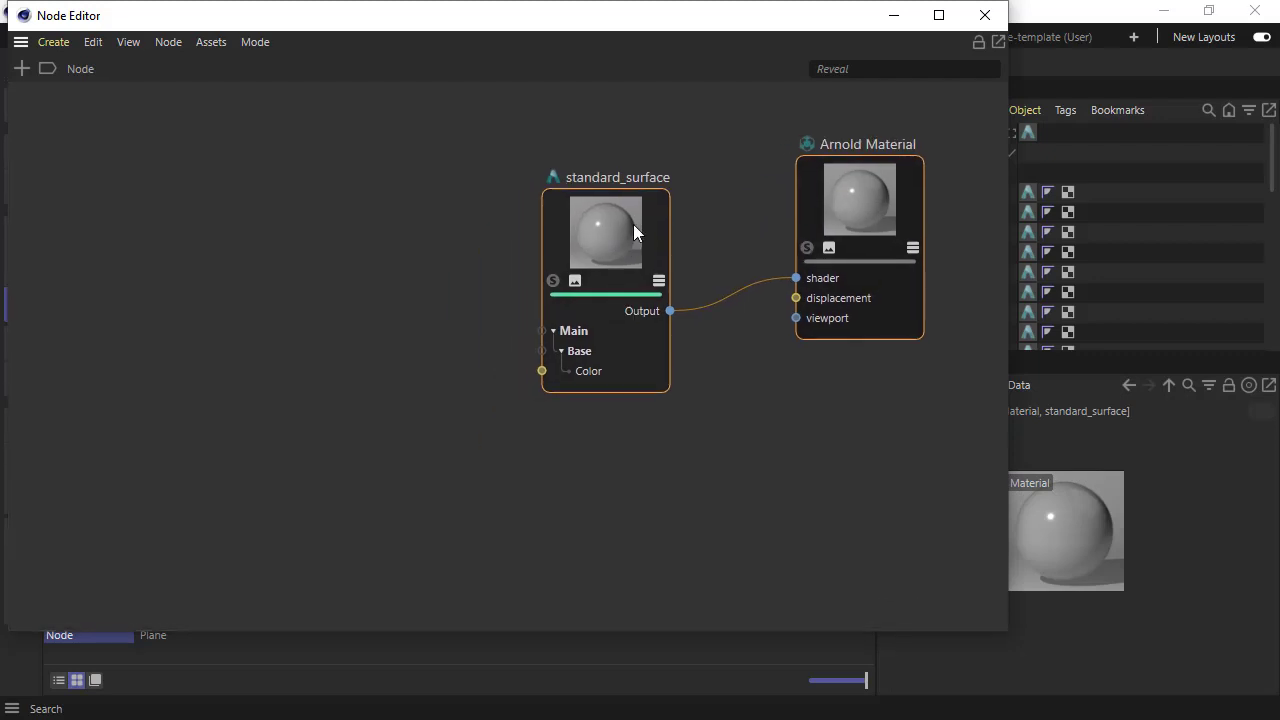
pyautogui.click(521, 158)
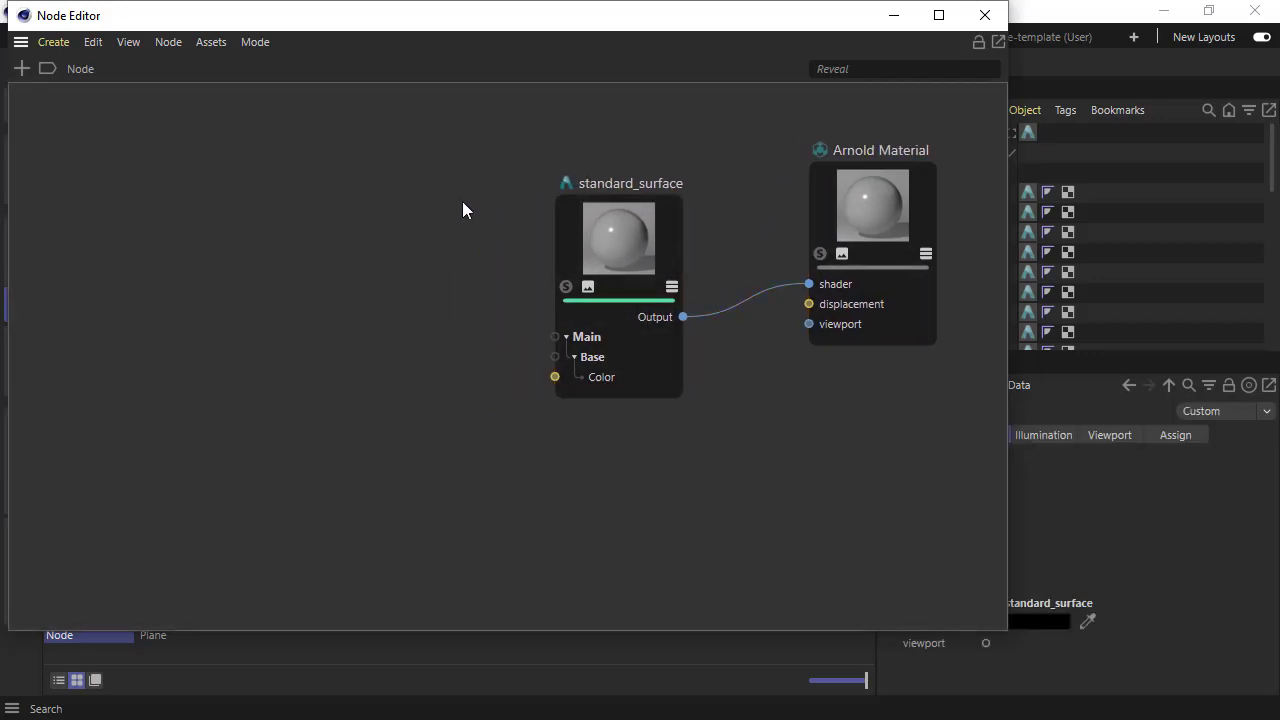
# - Add a layer_rgba node and feed it into standard_surface's Color
pyautogui.click(22, 68)
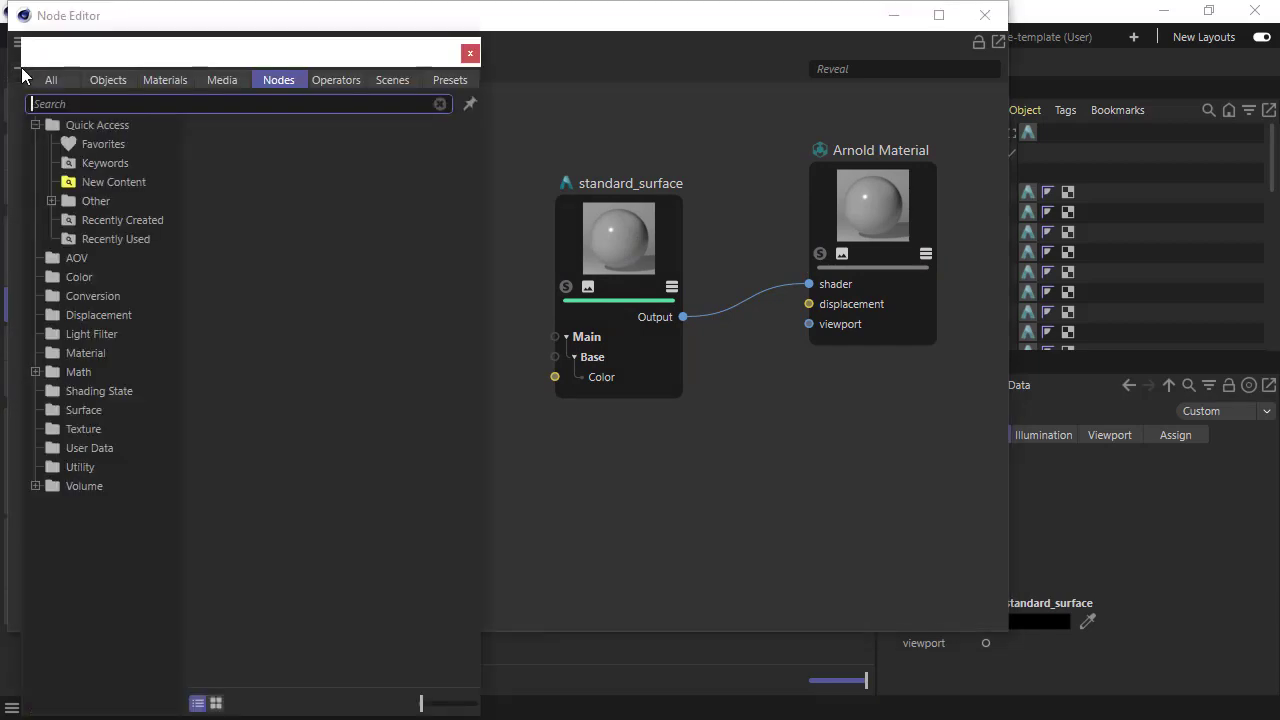
pyautogui.write('lay')
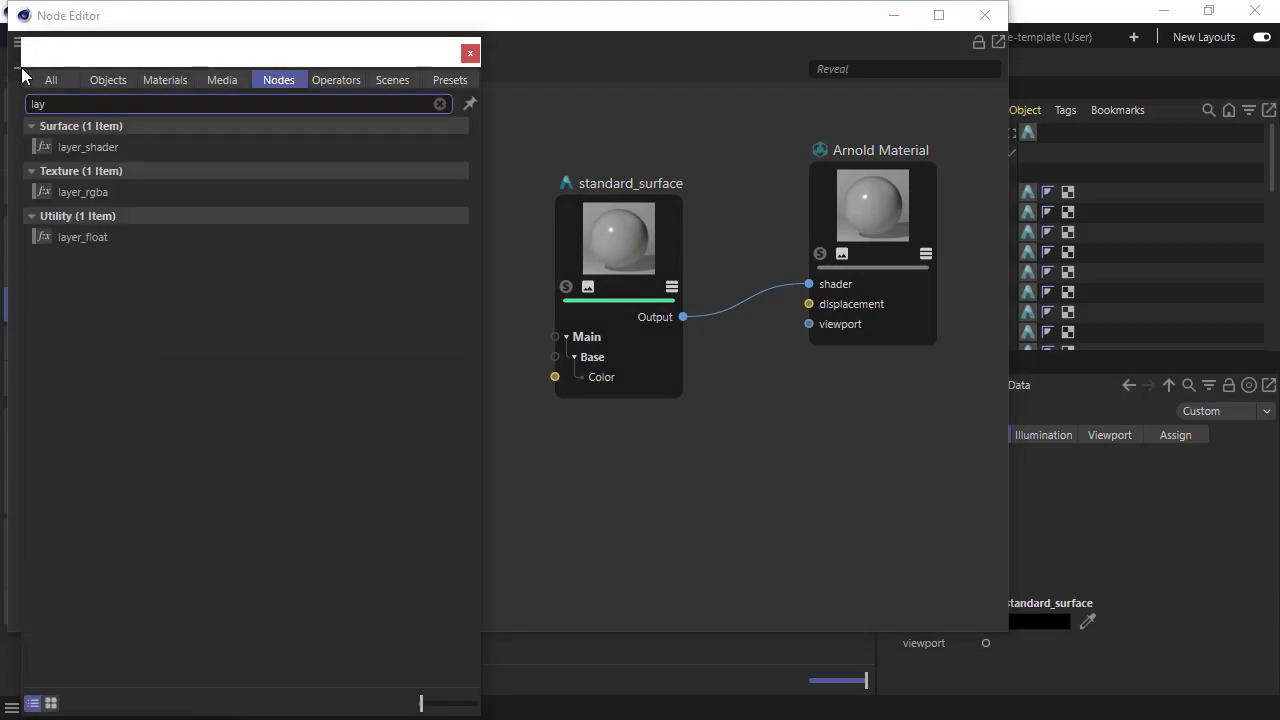
pyautogui.doubleClick(97, 191)
pyautogui.moveTo(480, 335); pyautogui.dragTo(332, 286)
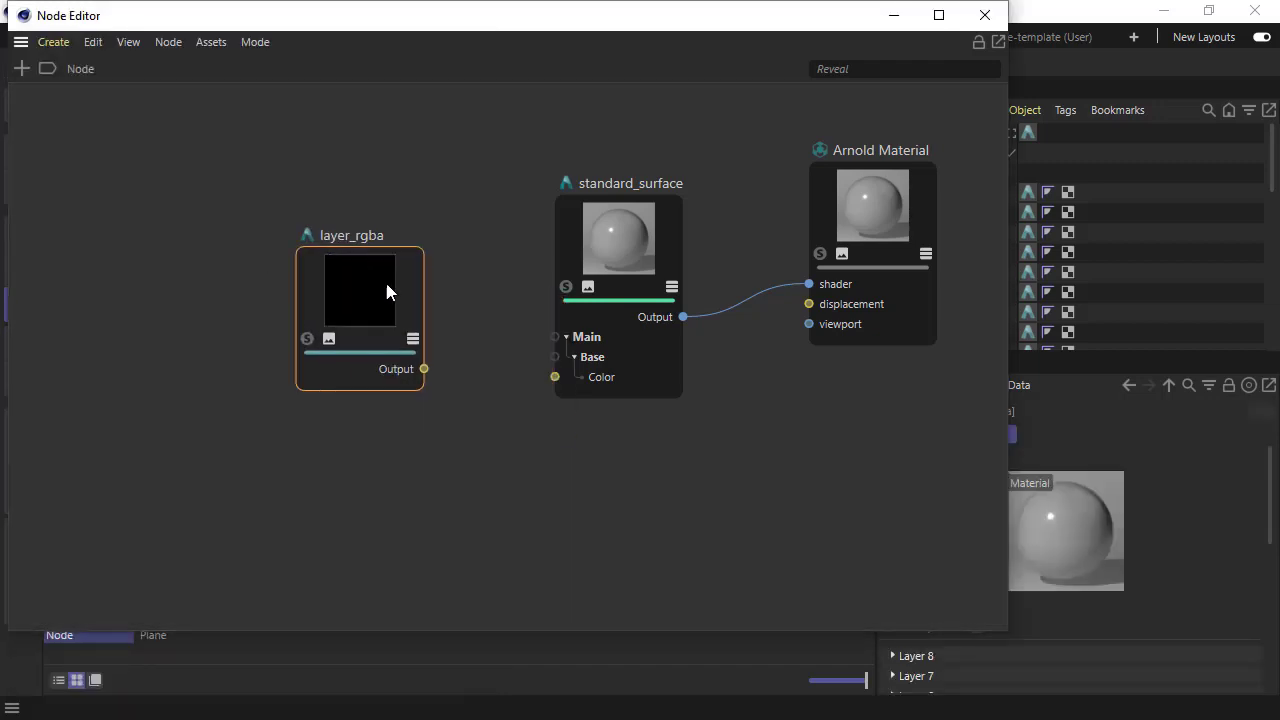
pyautogui.moveTo(424, 369); pyautogui.dragTo(554, 379)
pyautogui.moveTo(399, 291); pyautogui.dragTo(475, 301)
# - Add an image node and connect its output to layer_rgba's Layer 8 Input
pyautogui.click(22, 68)
pyautogui.write('imag.')
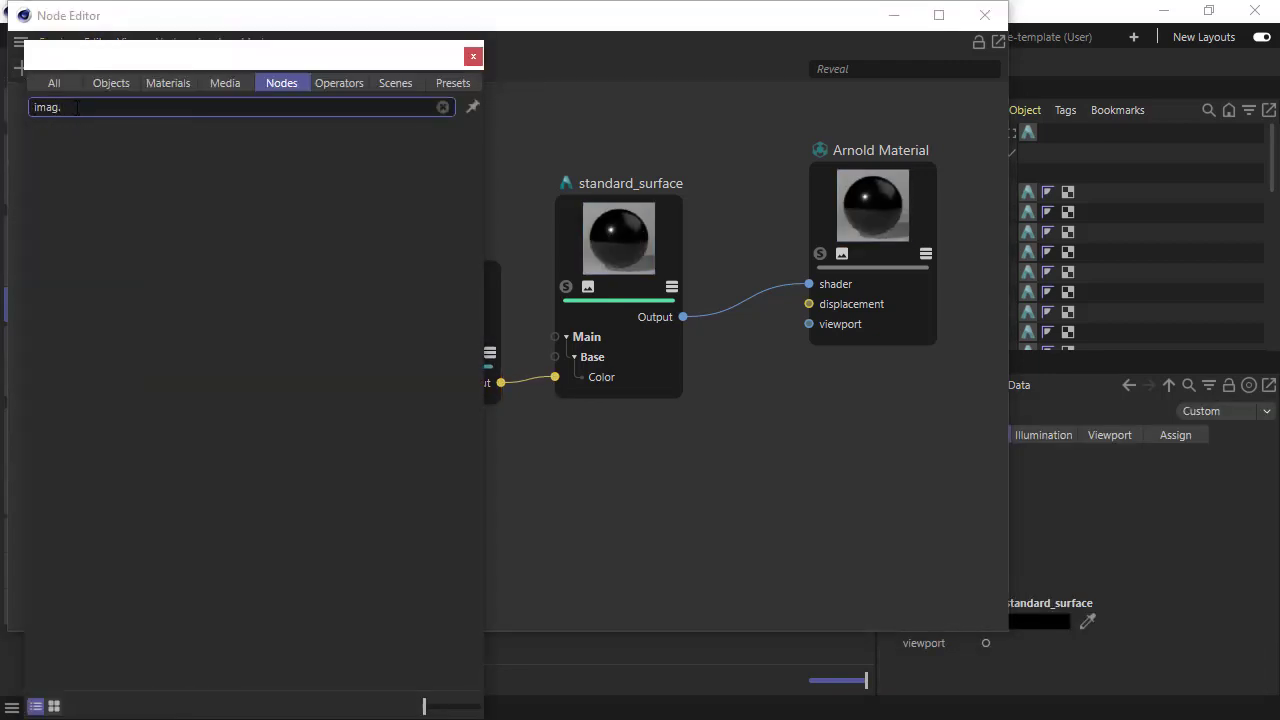
pyautogui.press('BackSpace')
pyautogui.write('e')
pyautogui.click(81, 134)
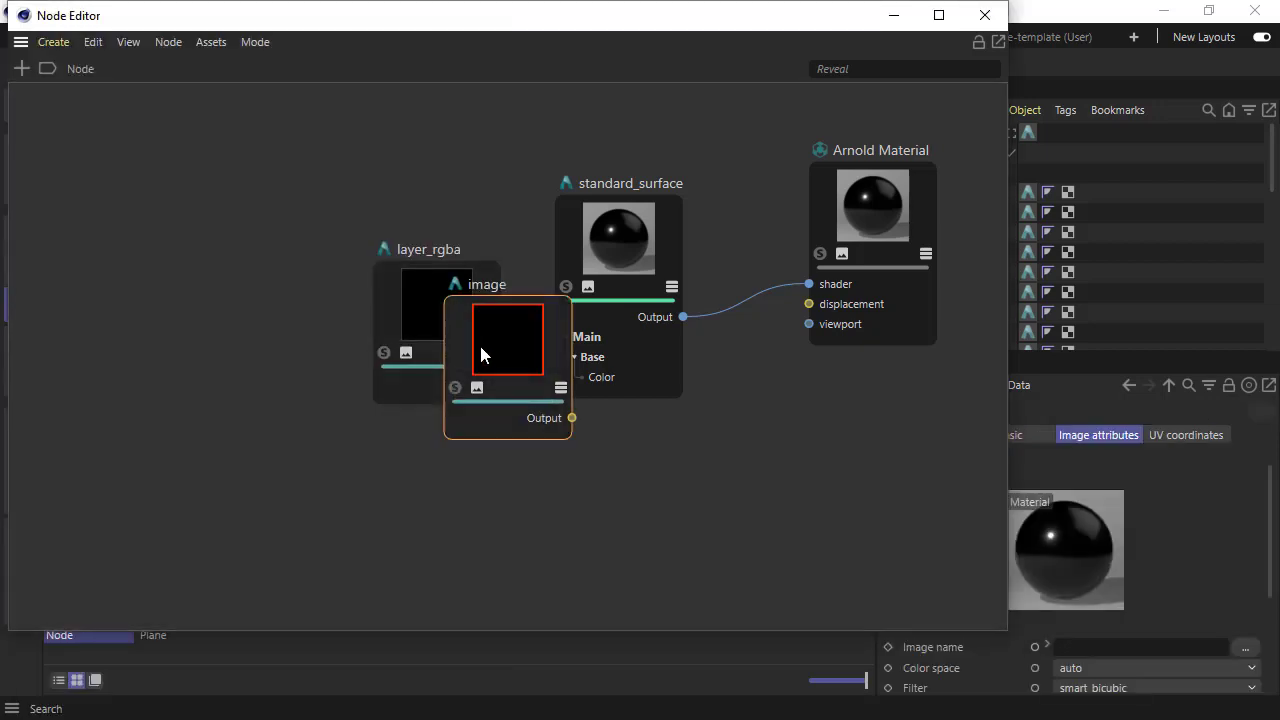
pyautogui.moveTo(482, 351); pyautogui.dragTo(170, 352)
pyautogui.scroll(-1, 266, 418)
pyautogui.moveTo(270, 402); pyautogui.dragTo(386, 292)
pyautogui.moveTo(440, 348)
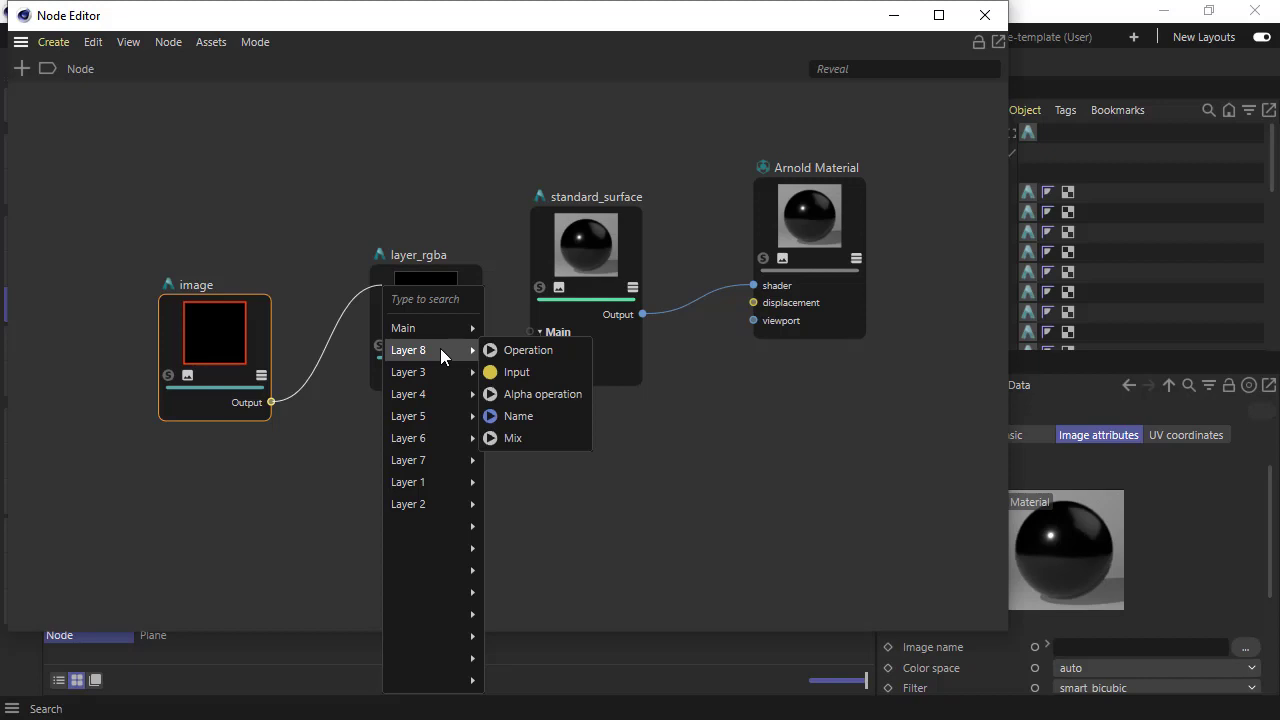
pyautogui.click(518, 370)
pyautogui.moveTo(237, 349); pyautogui.dragTo(314, 345, button='middle')
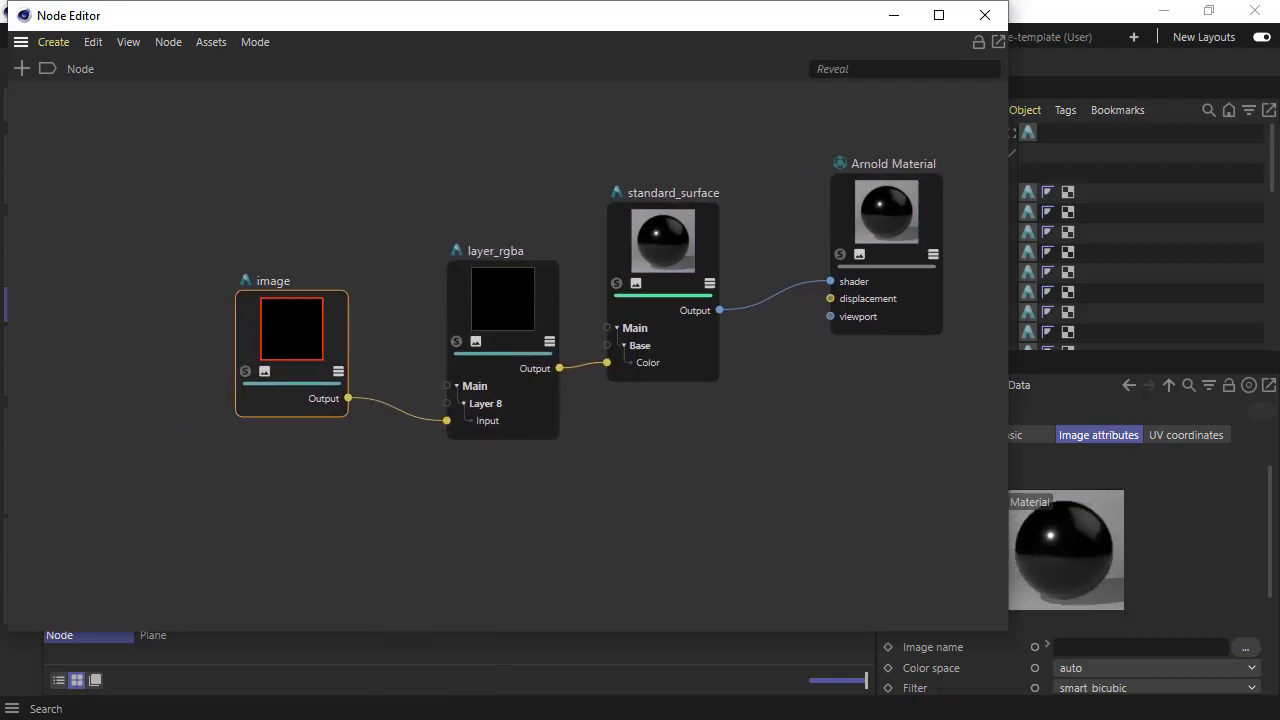
# - Wire a user_data_string node into the image's Image name and set its Attribute to 'Texture'
pyautogui.click(22, 68)
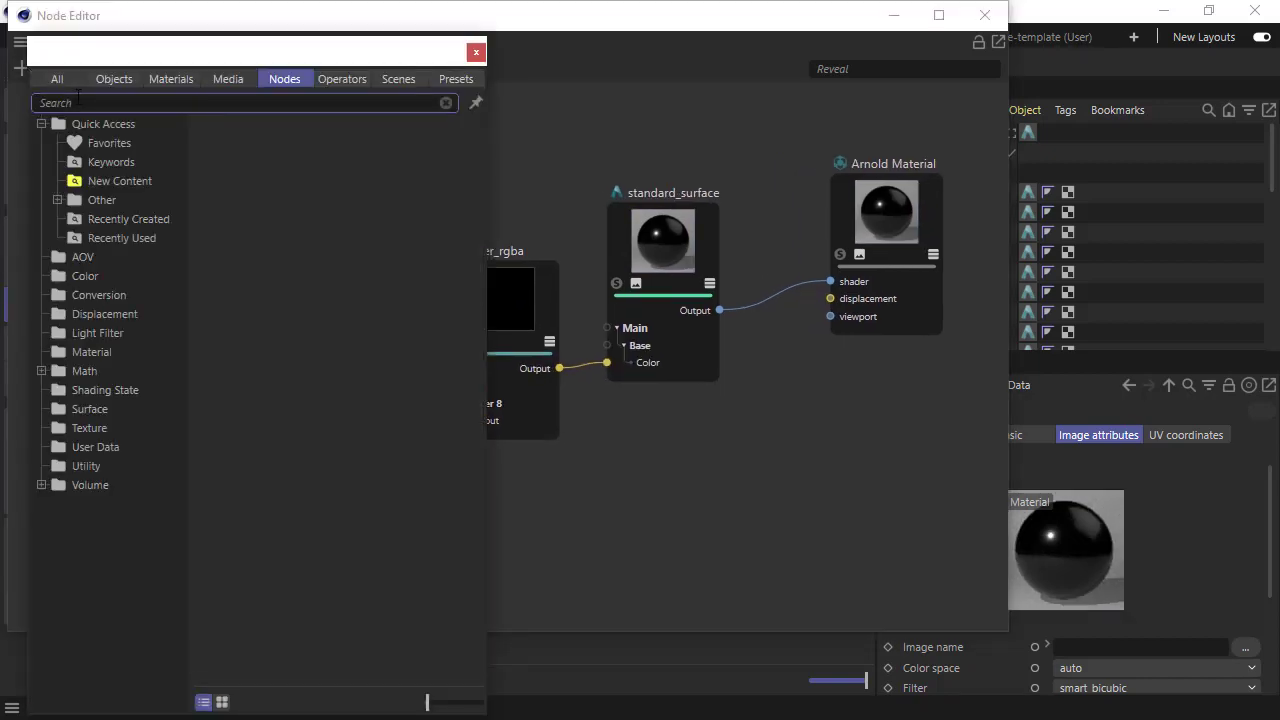
pyautogui.write('user')
pyautogui.click(114, 200)
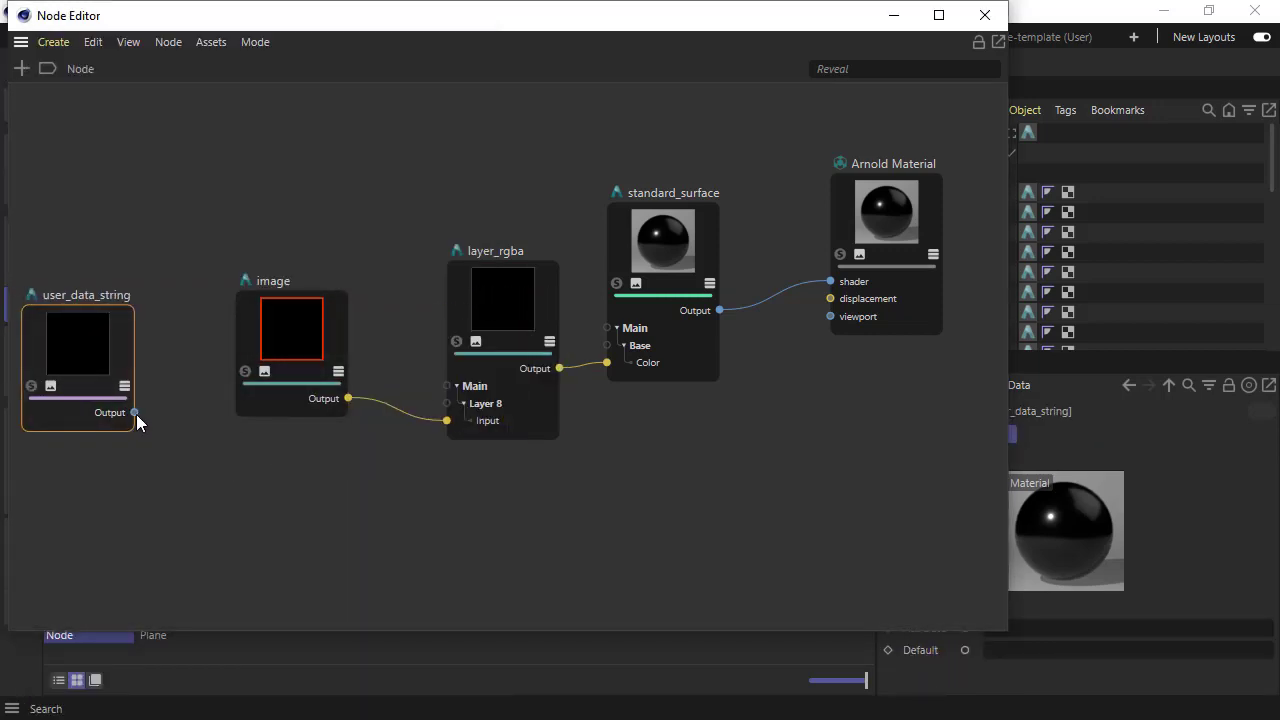
pyautogui.moveTo(135, 412); pyautogui.dragTo(419, 551)
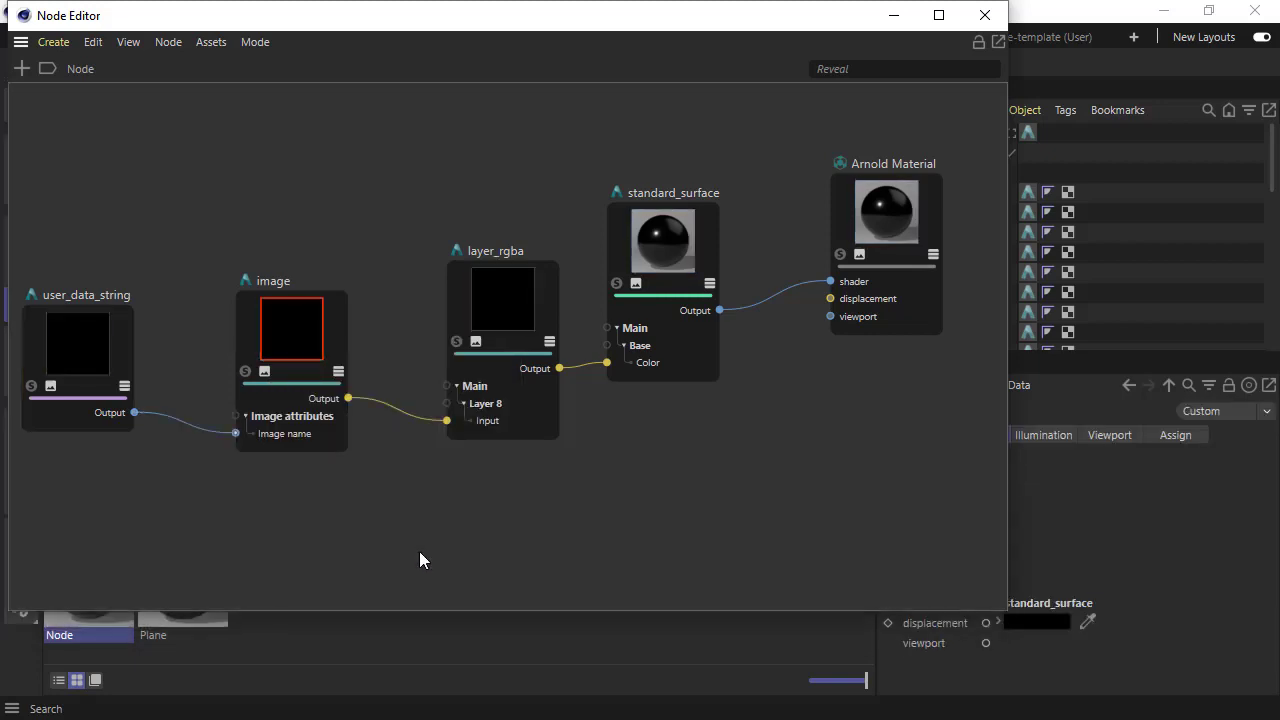
pyautogui.click(71, 180)
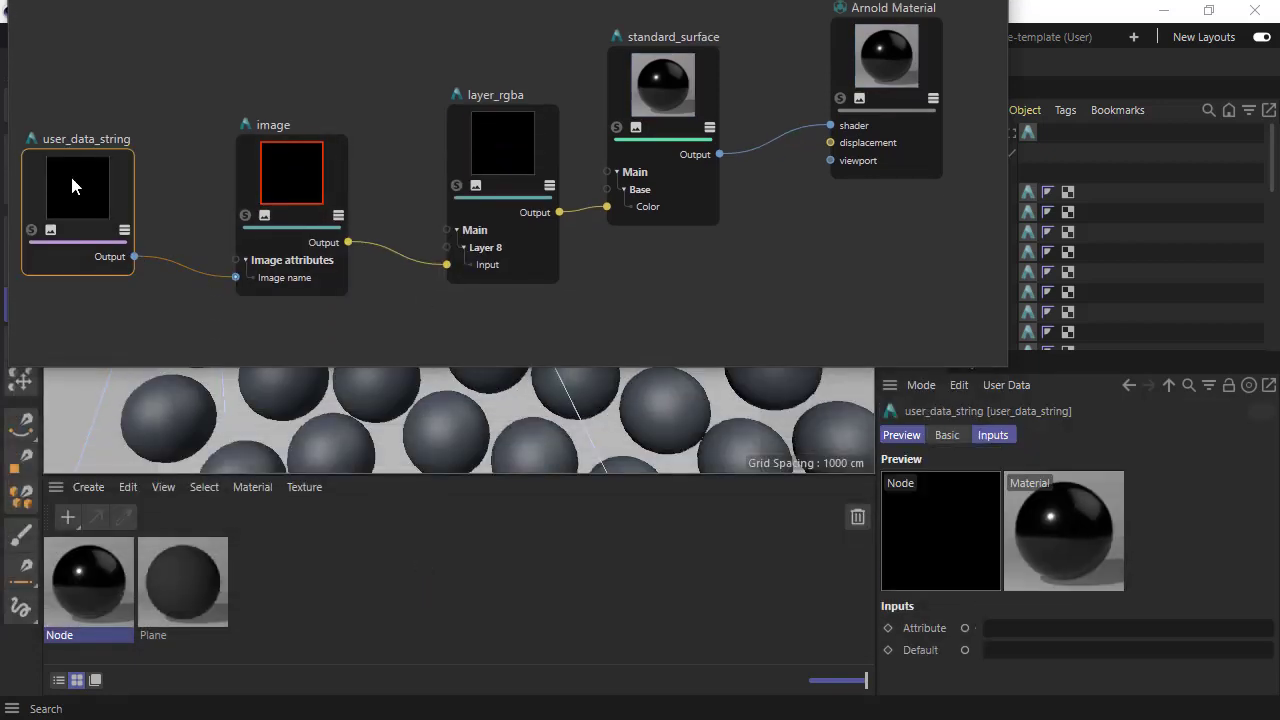
pyautogui.click(1045, 630)
pyautogui.write('Tex')
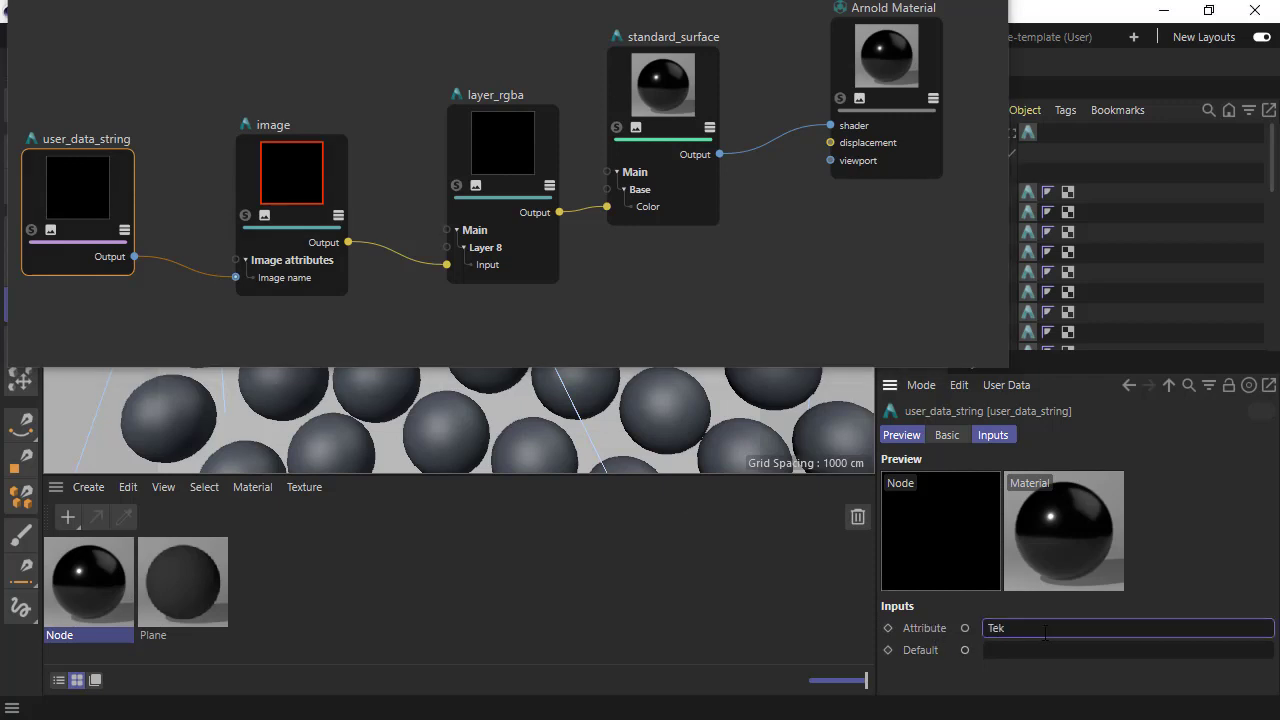
pyautogui.write('ture')
pyautogui.scroll(-1, 1273, 186)
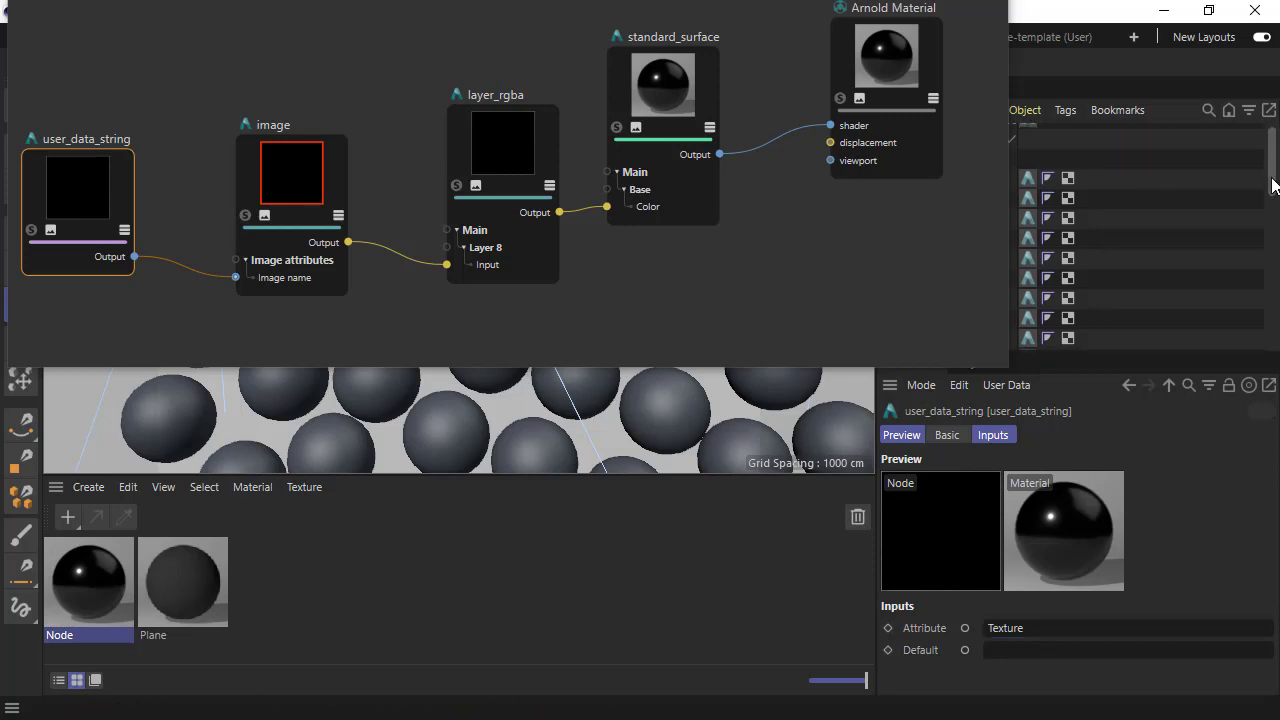
pyautogui.scroll(-5, 1273, 186)
# - Add a user data entry to Sphere.1, name it 'Texture' and make its type String
pyautogui.click(933, 280)
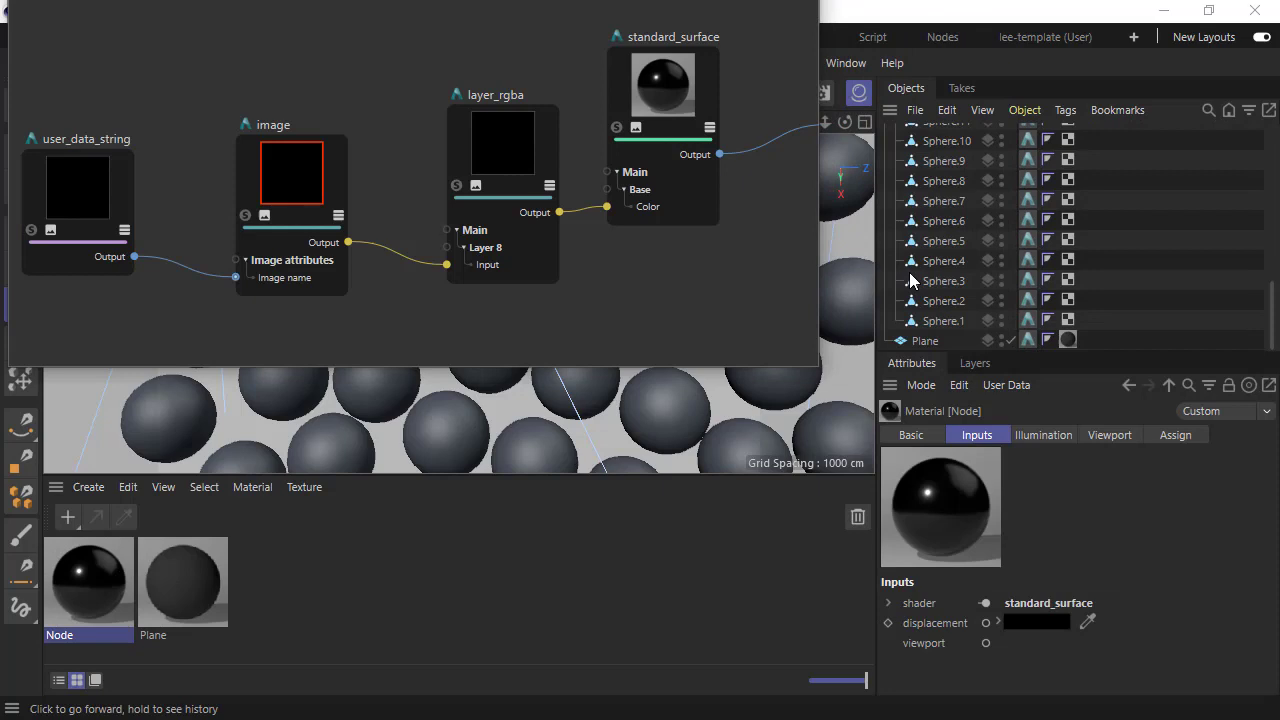
pyautogui.click(1007, 385)
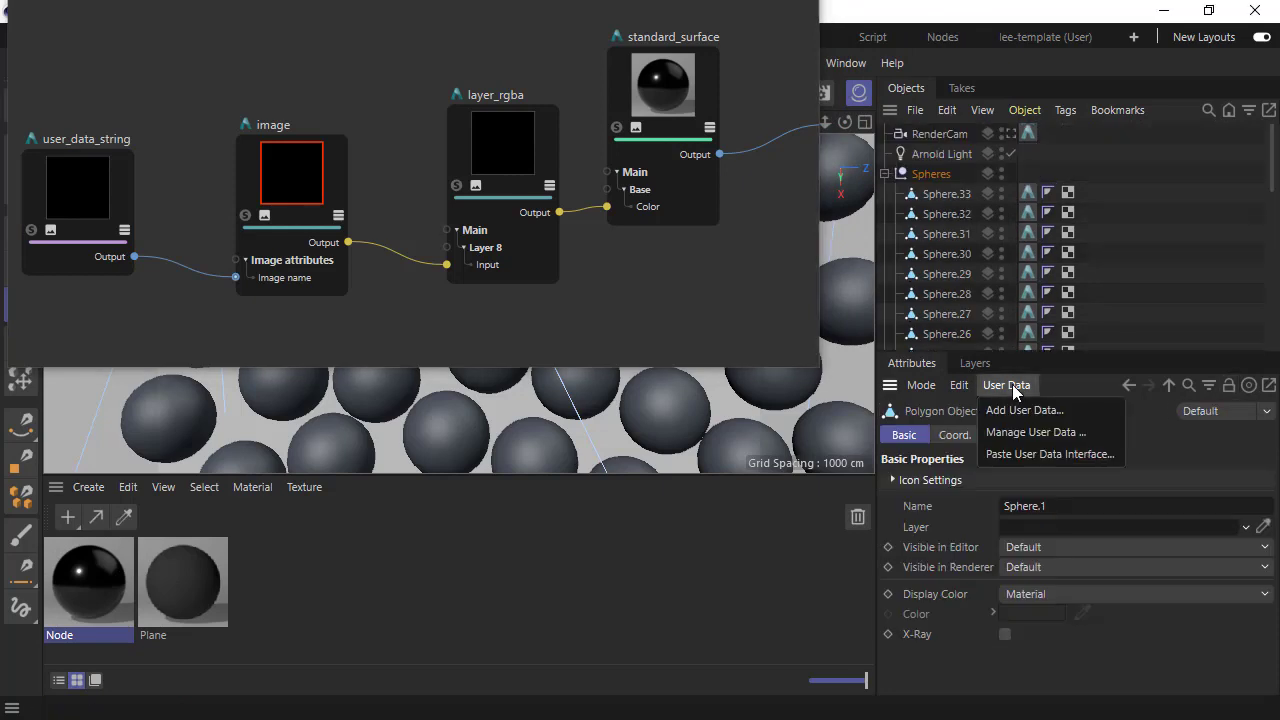
pyautogui.click(1015, 411)
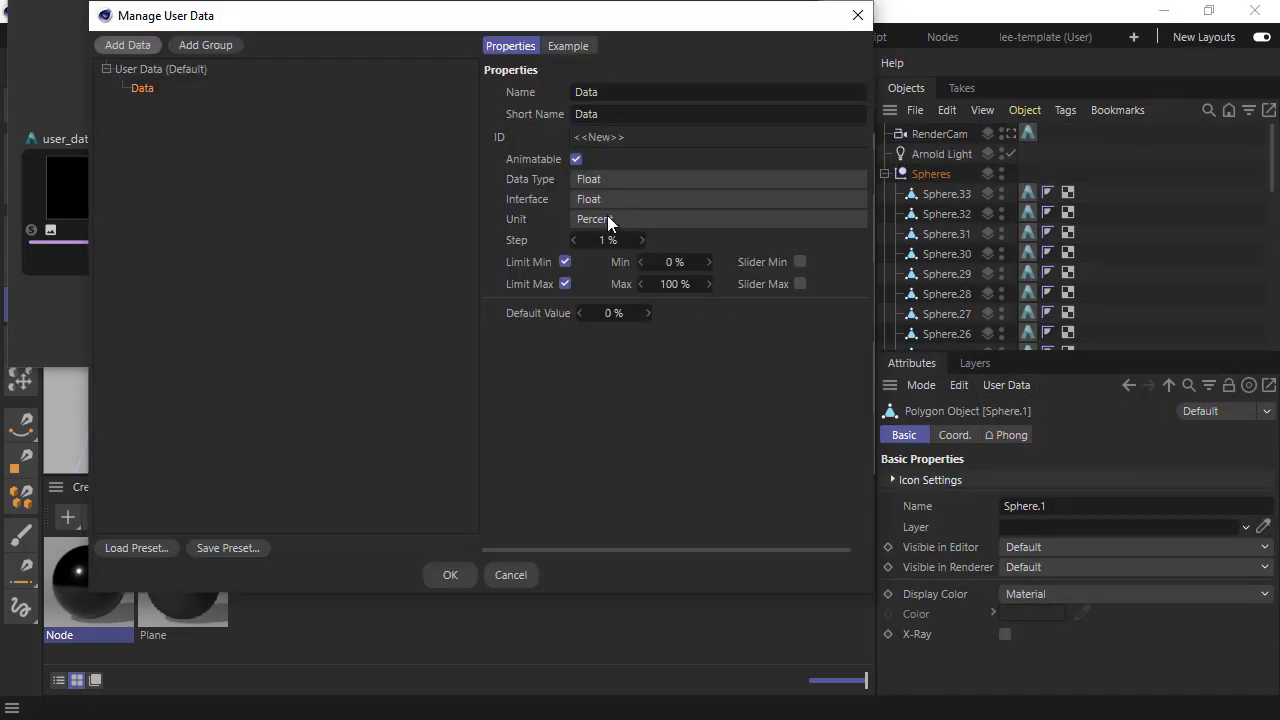
pyautogui.click(645, 92)
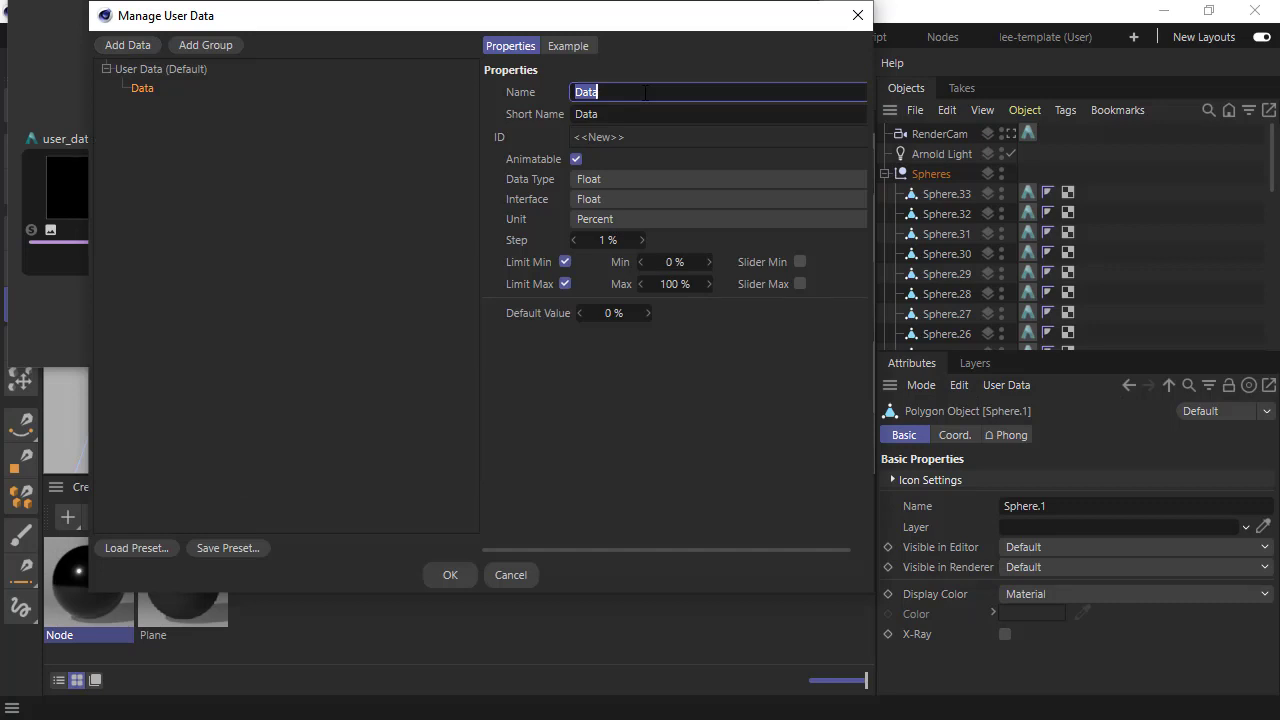
pyautogui.write('Texture')
pyautogui.press('Return')
pyautogui.click(612, 178)
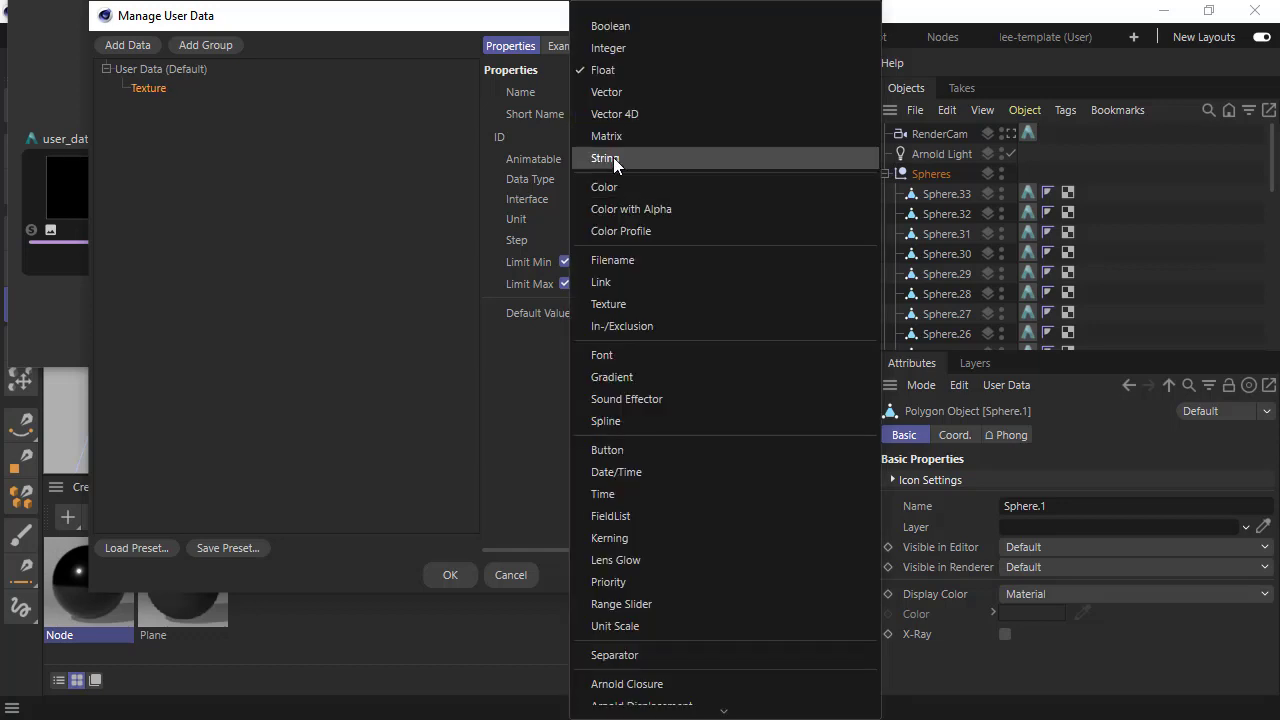
pyautogui.click(613, 158)
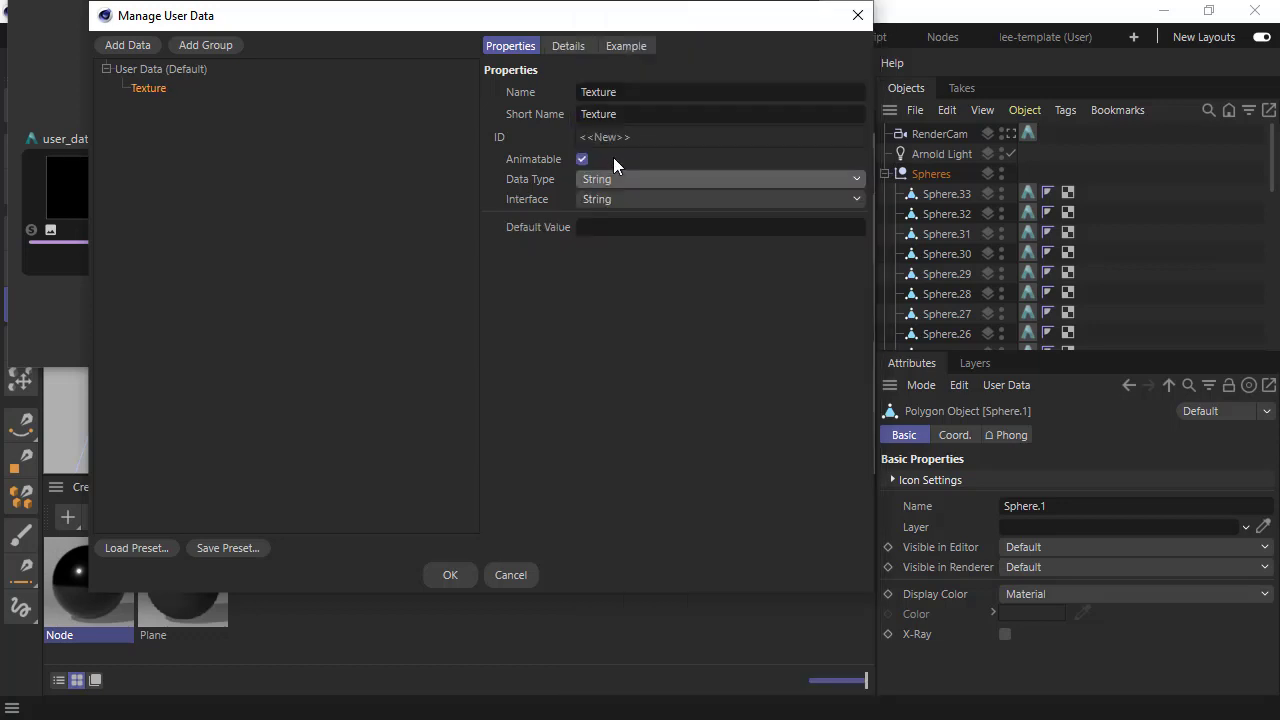
# - Paste the face texture path into Sphere.1's Texture field and change it to face-01.jpg
pyautogui.click(460, 574)
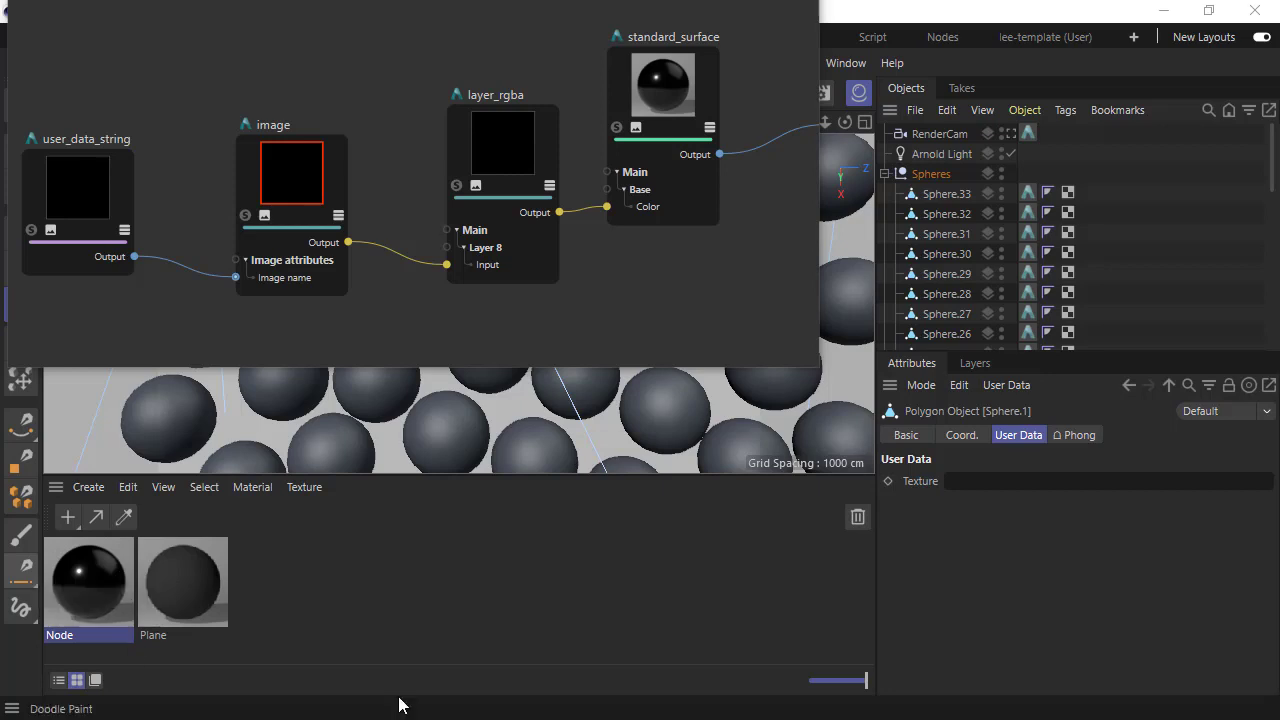
pyautogui.click(966, 480)
pyautogui.write('D:\\projects\\C4DtoA\\user-data-string_textures\\face-02.jpg')
pyautogui.click(1210, 481)
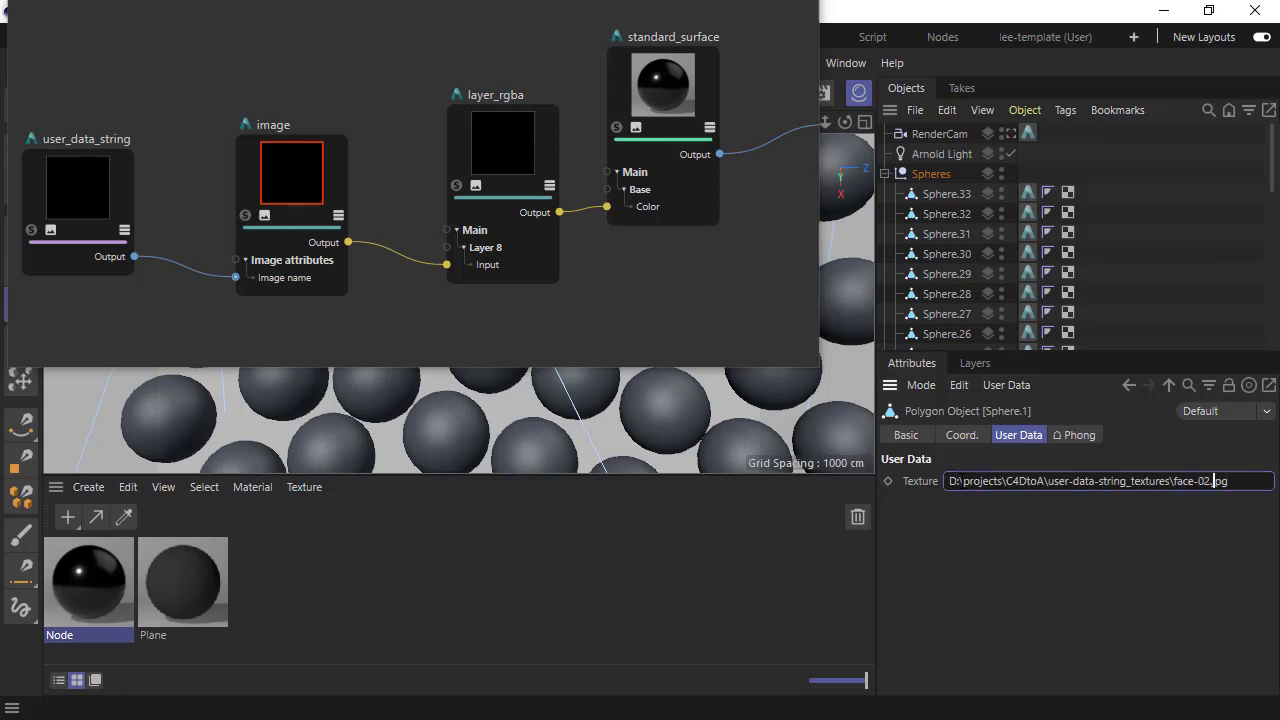
pyautogui.press('BackSpace')
pyautogui.write('1')
# - Check that Sphere.2 and Sphere.4 point to face-02.jpg and face-04.jpg
pyautogui.moveTo(1271, 158); pyautogui.dragTo(1262, 398)
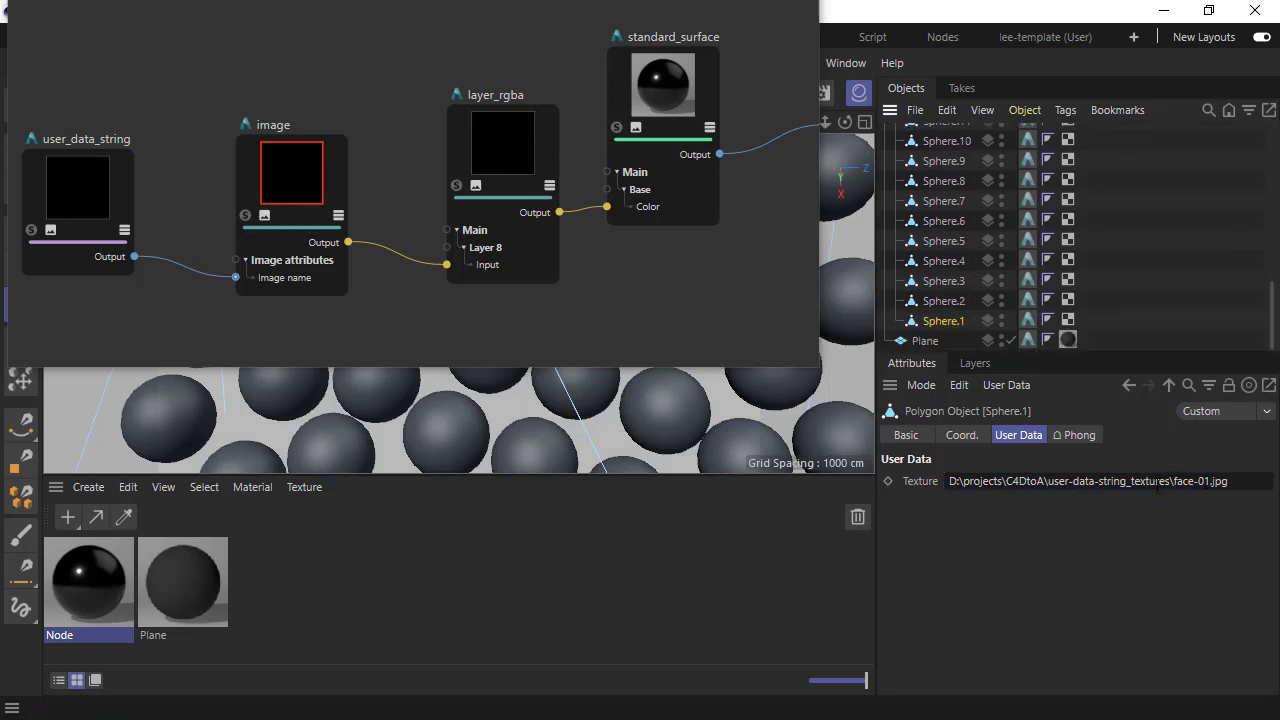
pyautogui.click(949, 300)
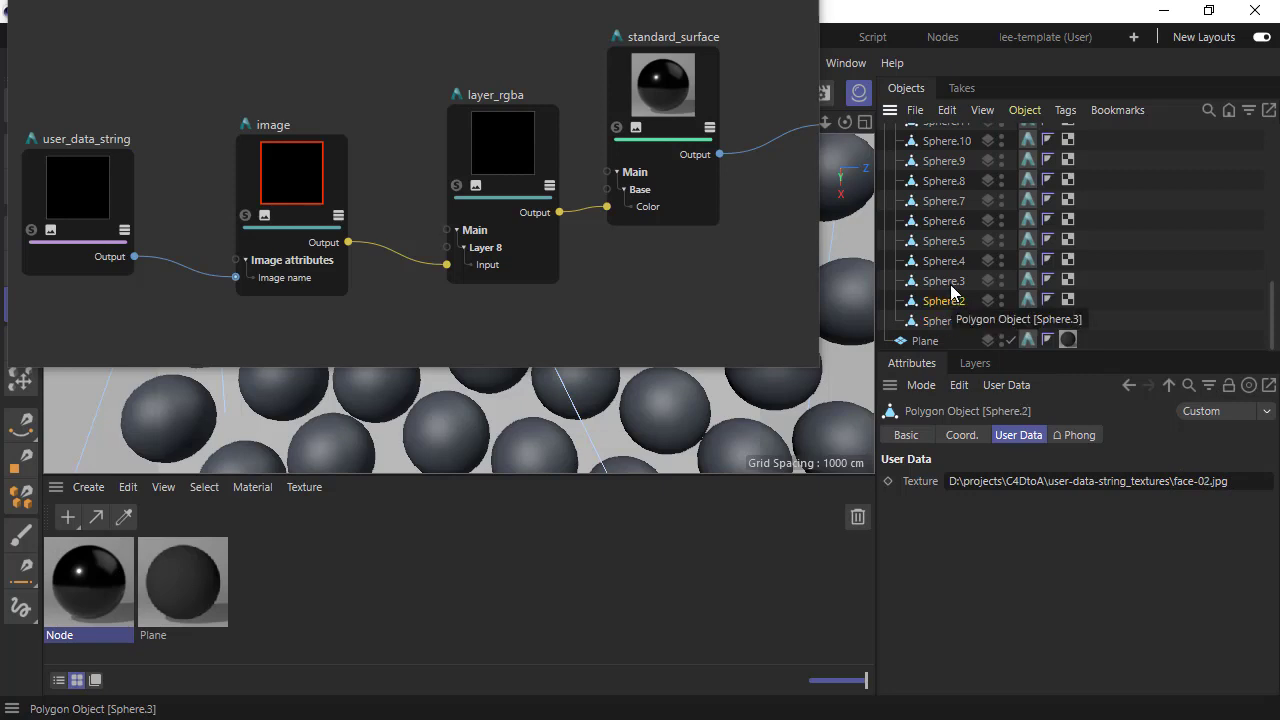
pyautogui.click(945, 261)
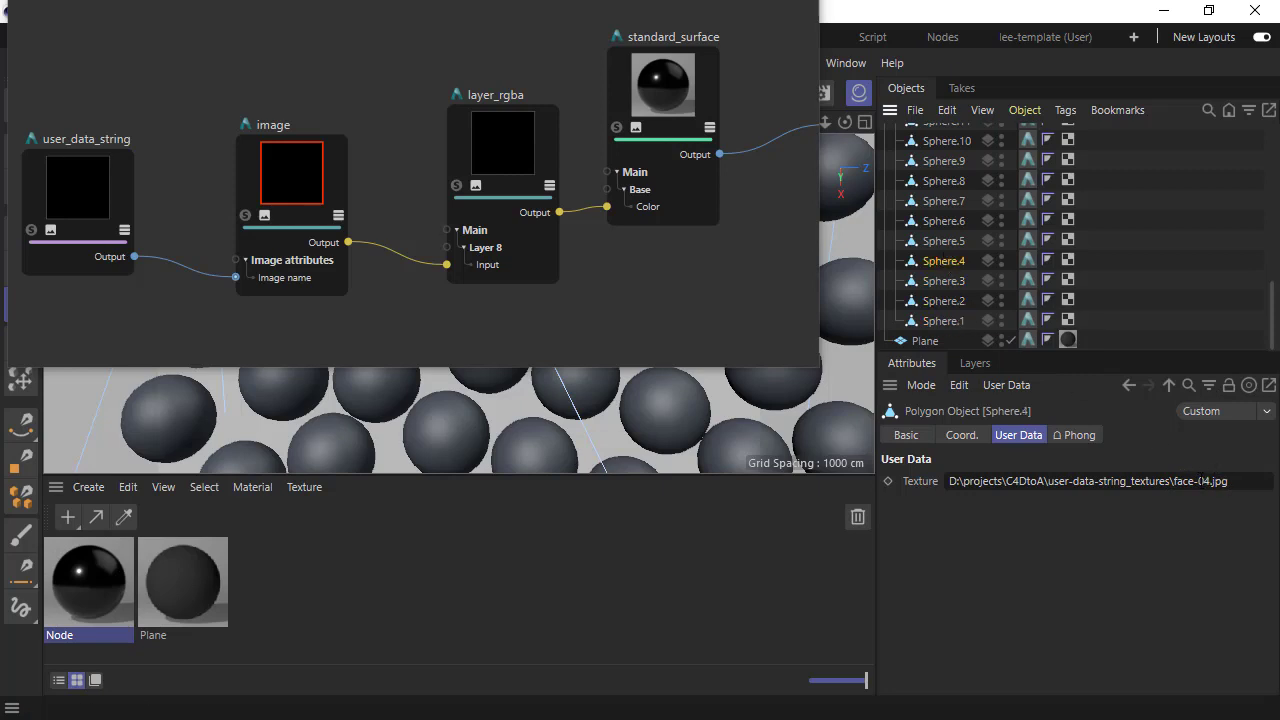
pyautogui.doubleClick(1201, 481)
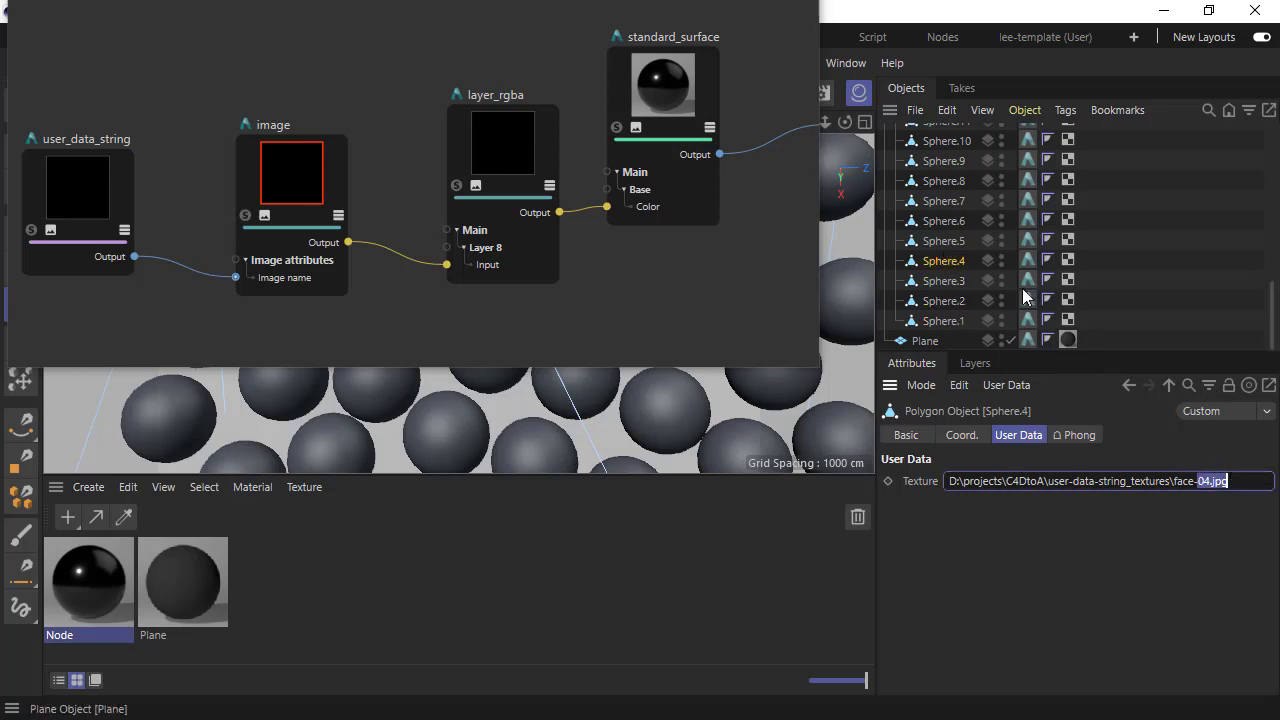
pyautogui.click(946, 266)
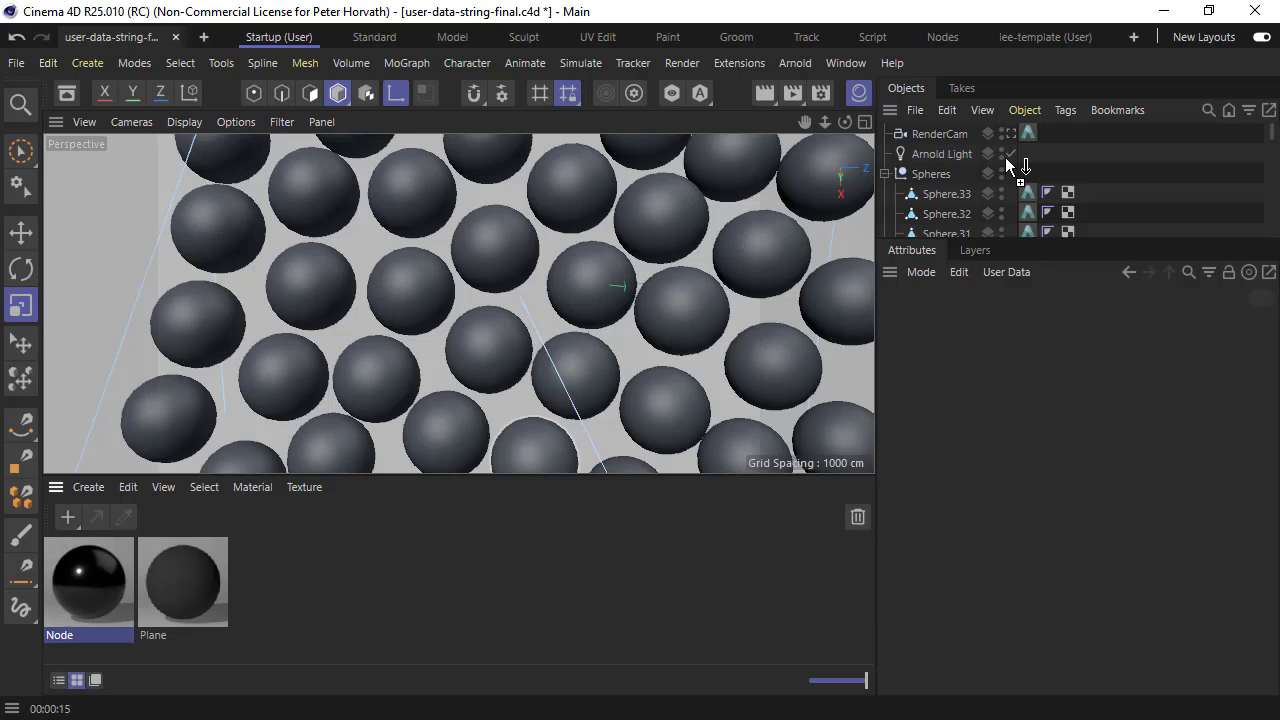
# - Apply the Node material to the Spheres null and launch the Arnold IPR Window
pyautogui.moveTo(931, 175); pyautogui.dragTo(931, 175)
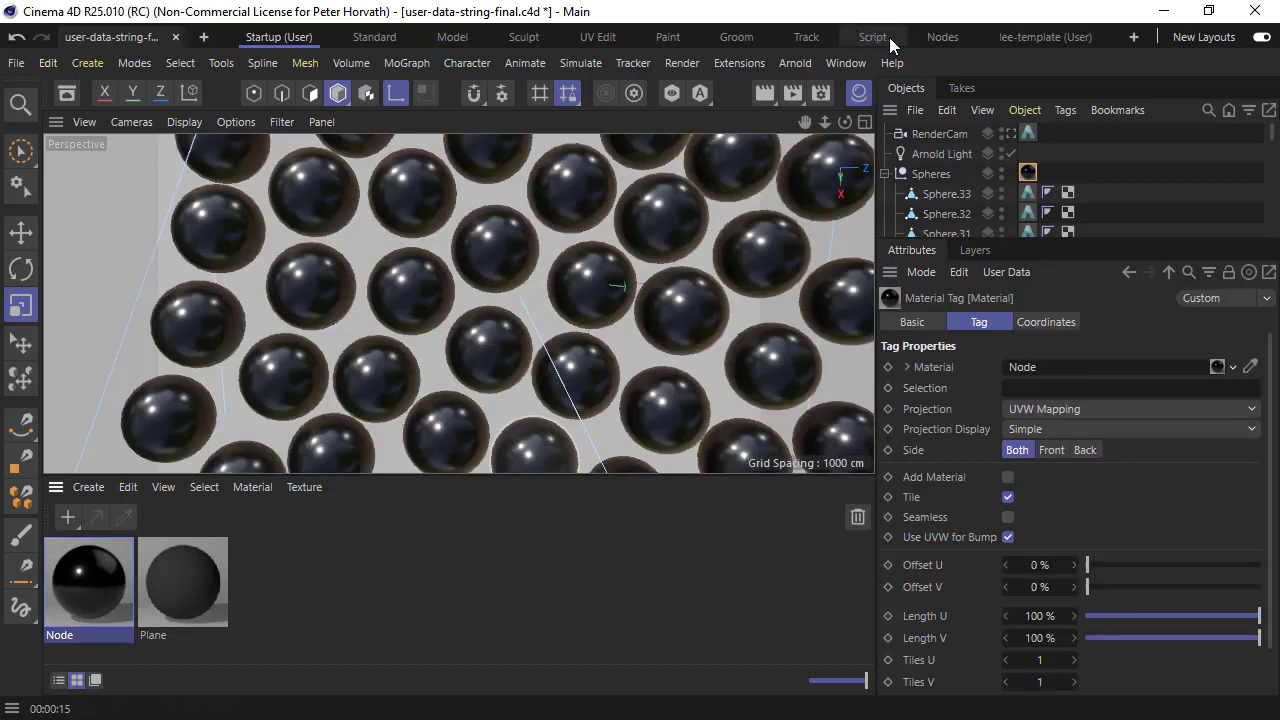
pyautogui.click(791, 64)
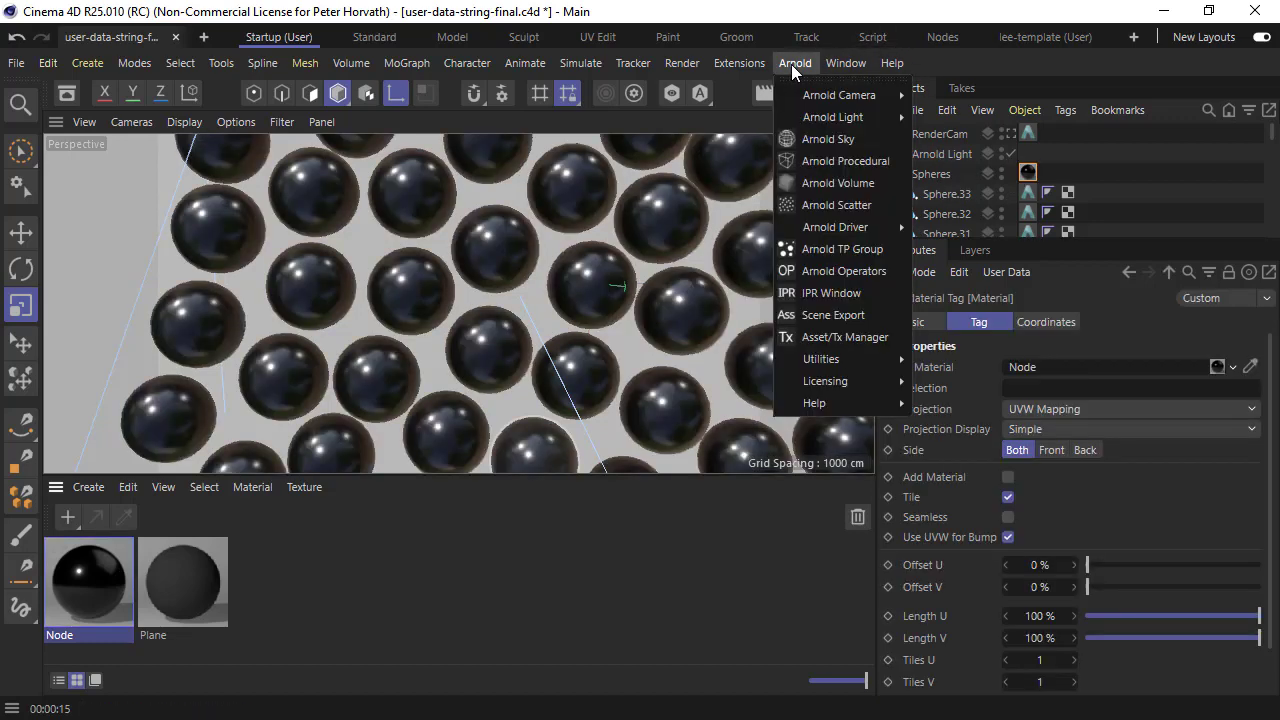
pyautogui.click(834, 295)
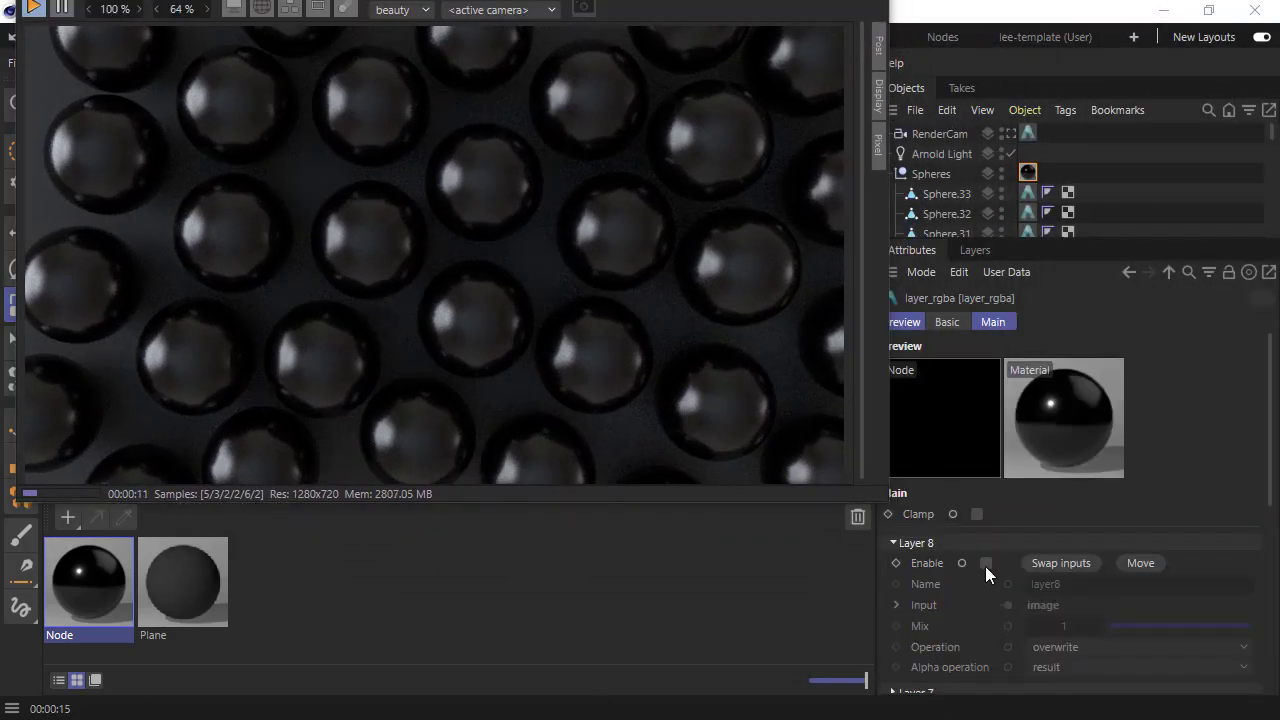
# - Enable layer_rgba's Layer 8, trying Mix 0.36 before setting it back to 1
pyautogui.click(985, 563)
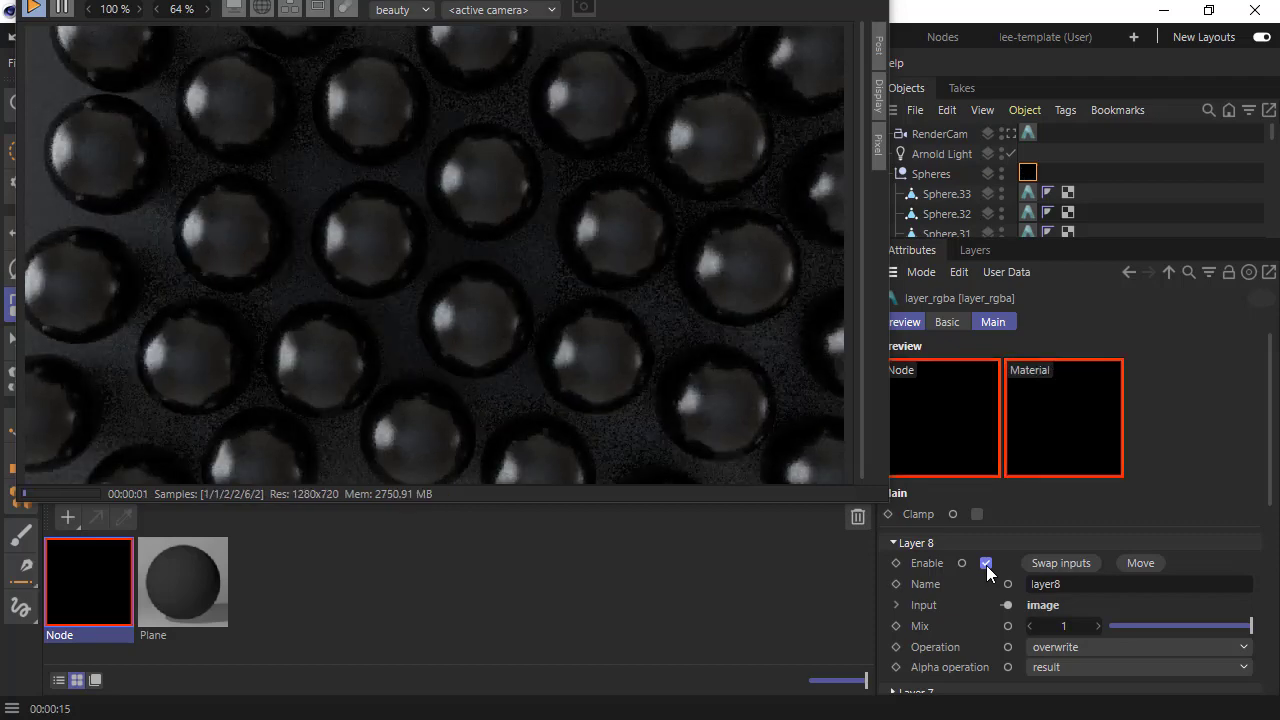
pyautogui.click(1161, 628)
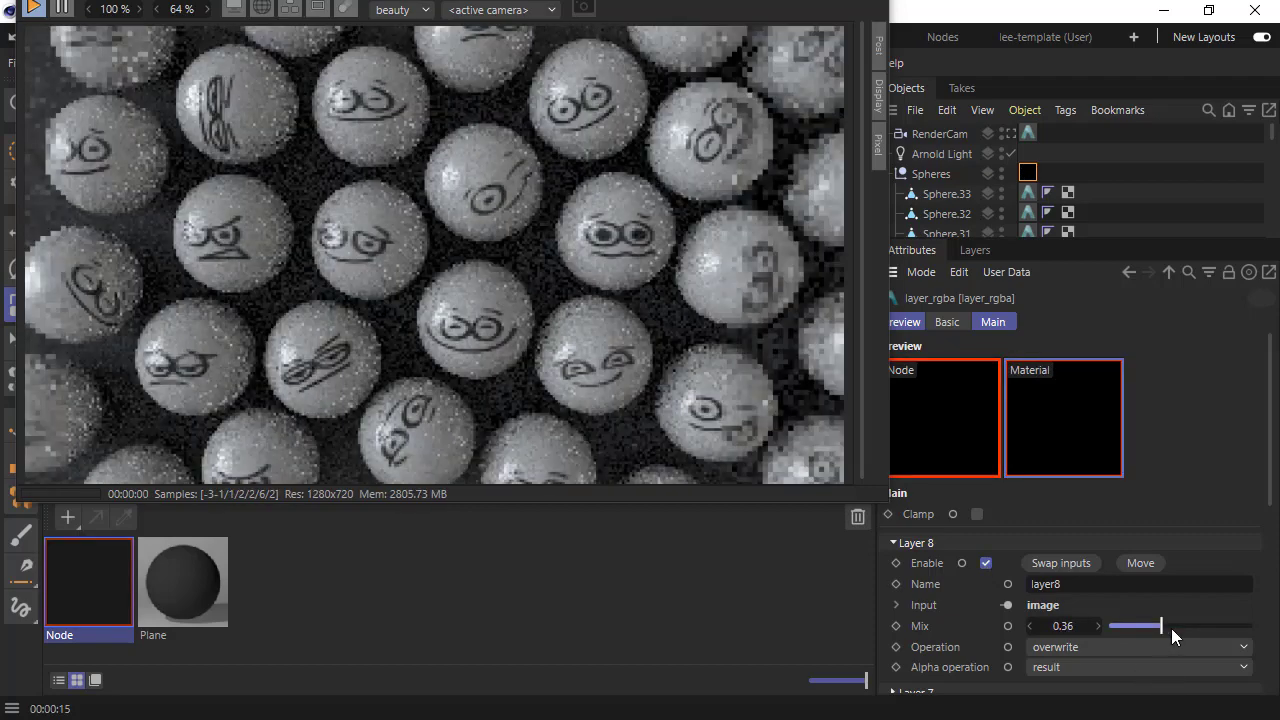
pyautogui.moveTo(1171, 628); pyautogui.dragTo(1256, 630)
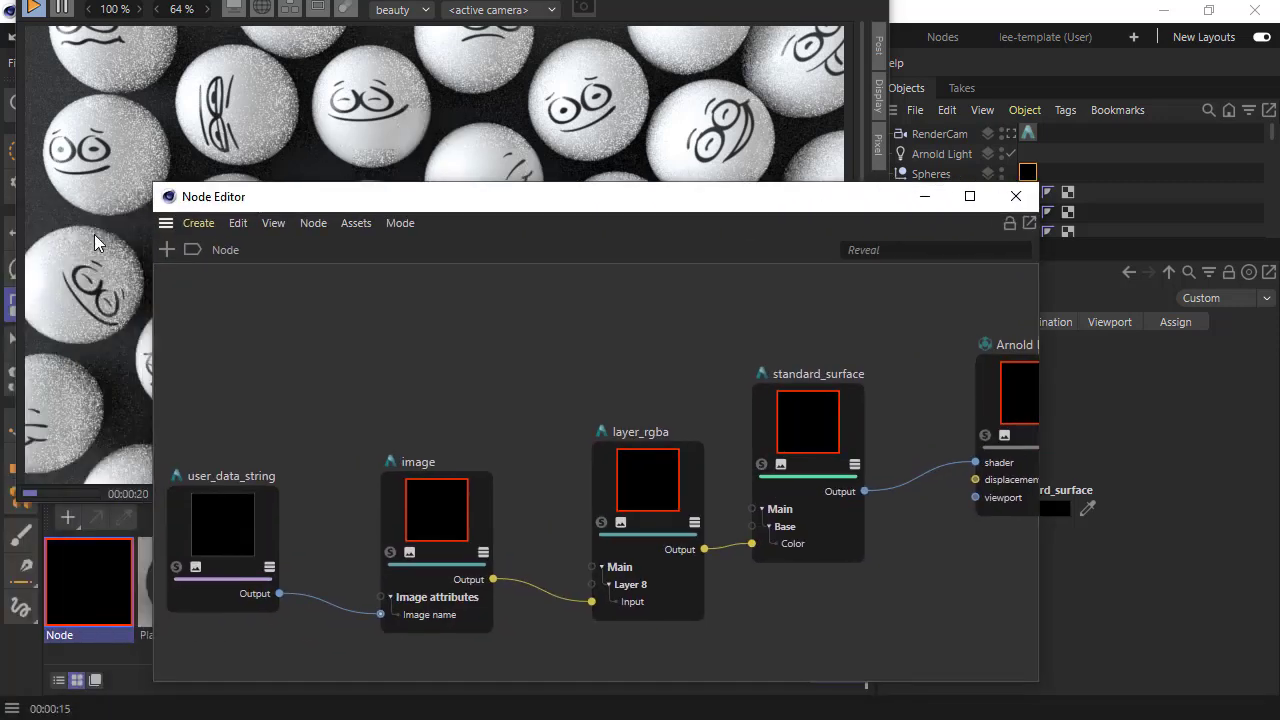
# - Add a utility node and plug its output into layer_rgba's Layer 7 Input
pyautogui.click(166, 249)
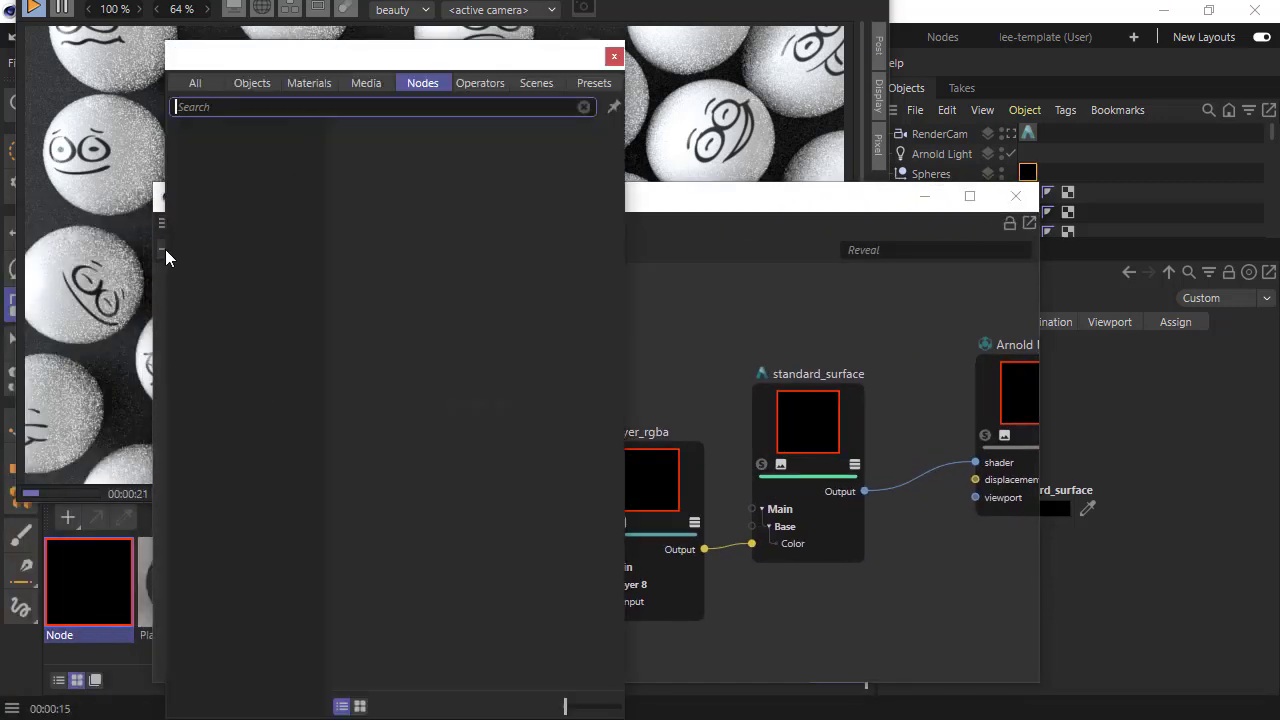
pyautogui.click(212, 108)
pyautogui.write('uti')
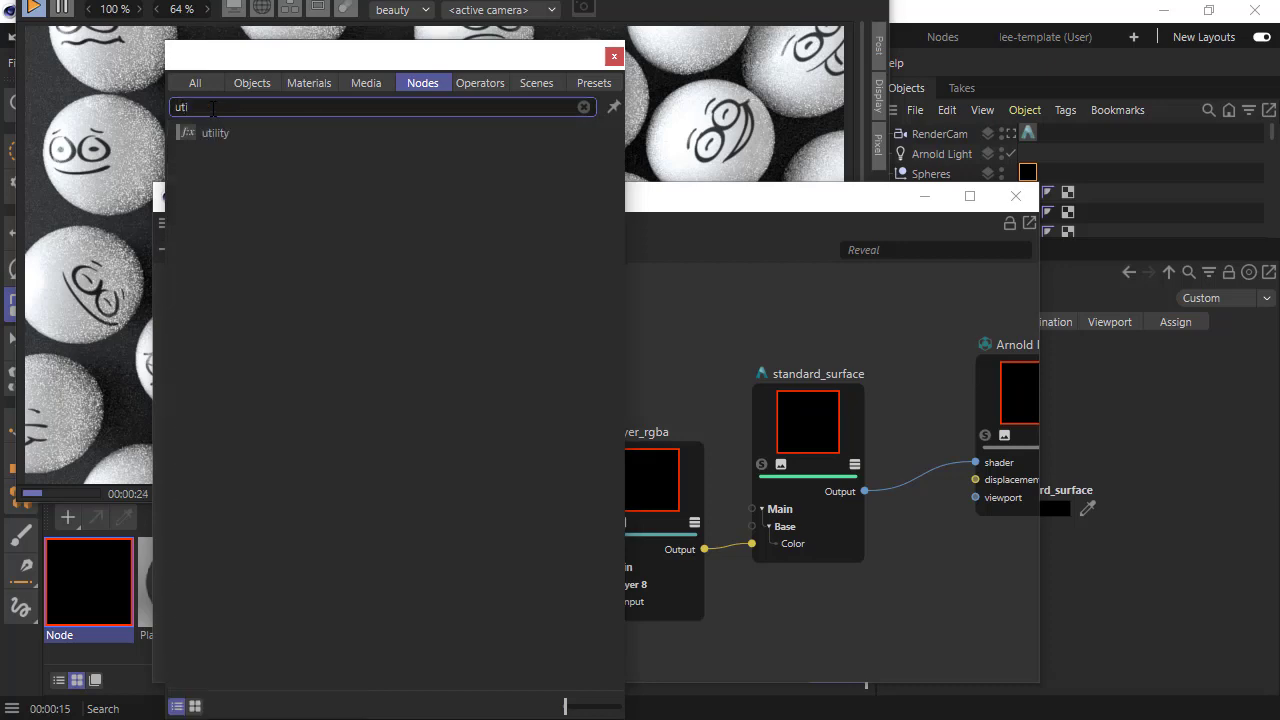
pyautogui.doubleClick(223, 137)
pyautogui.moveTo(557, 414); pyautogui.dragTo(483, 342)
pyautogui.moveTo(533, 389); pyautogui.dragTo(610, 545)
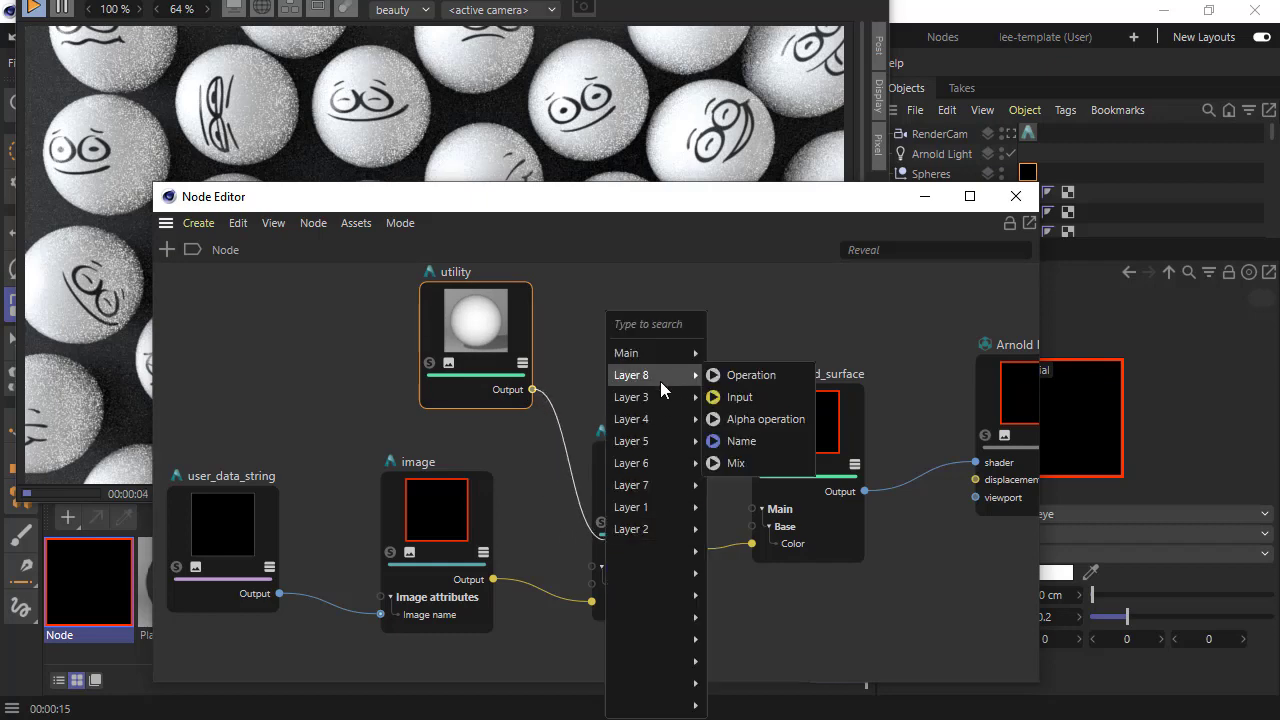
pyautogui.moveTo(658, 490)
pyautogui.click(727, 494)
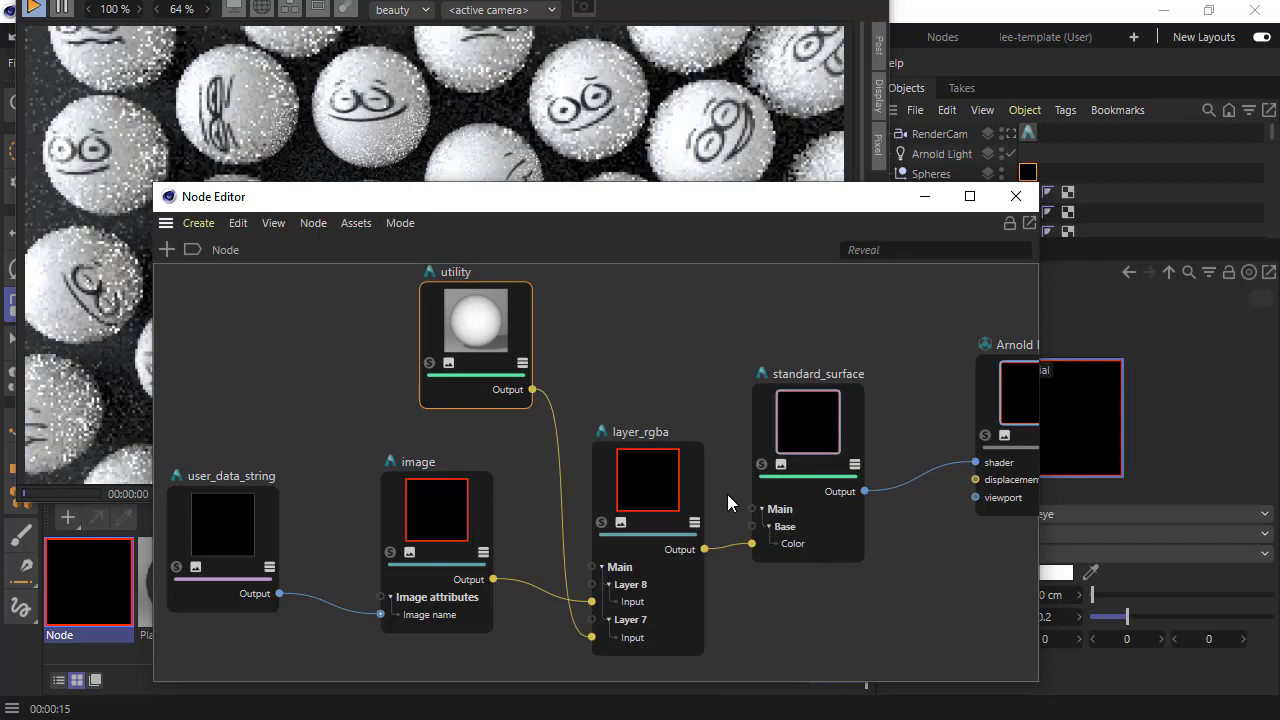
# - Set the utility node's Shade mode to flat and Color mode to object ID
pyautogui.moveTo(1039, 600); pyautogui.dragTo(933, 600)
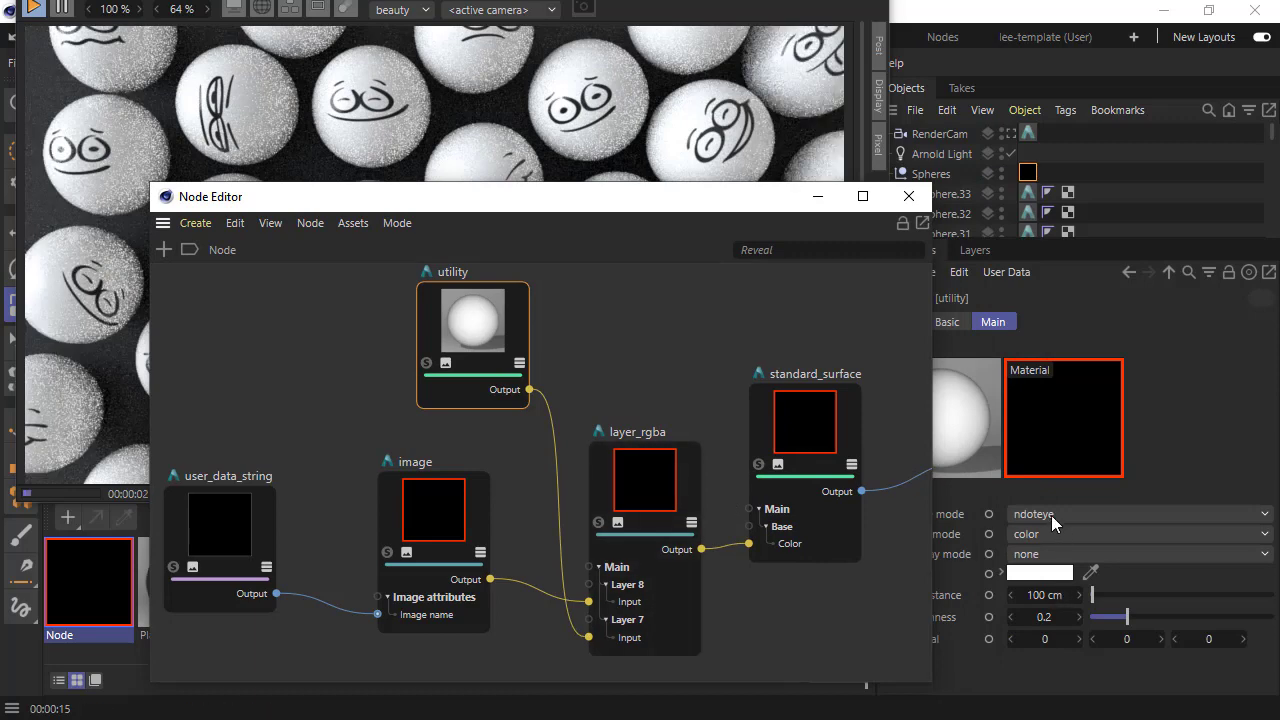
pyautogui.click(812, 335)
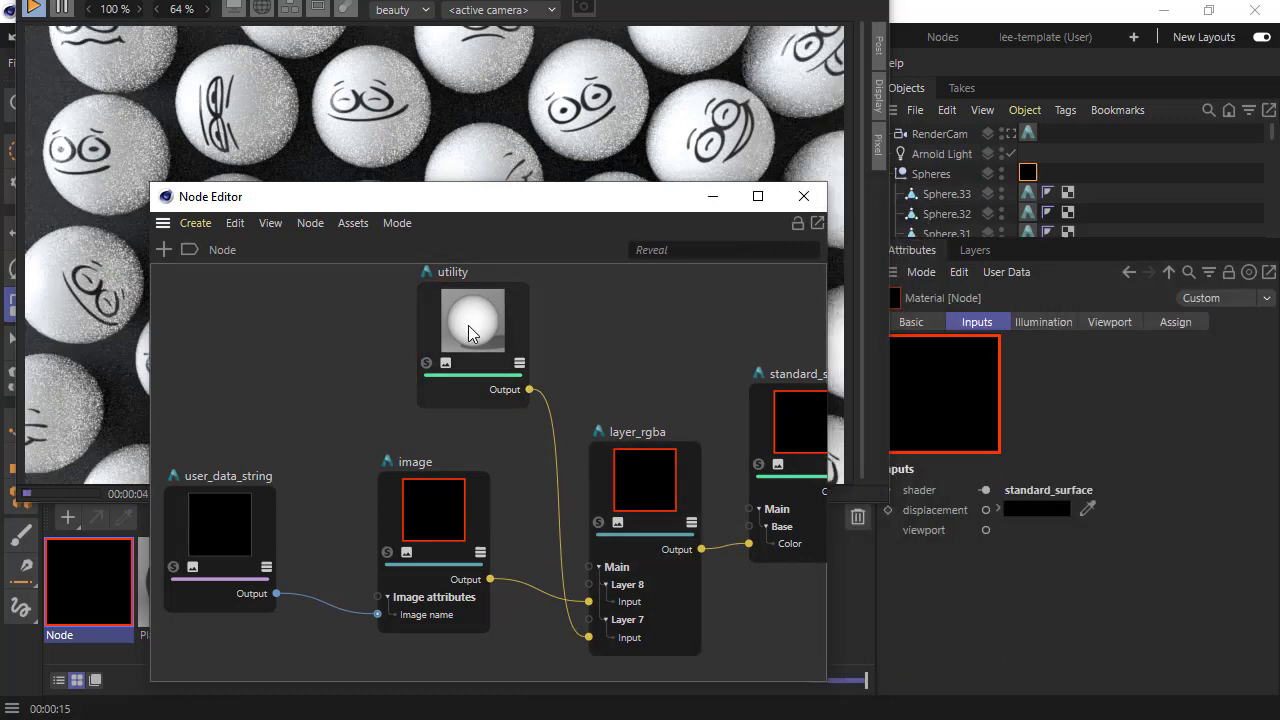
pyautogui.click(472, 333)
pyautogui.click(1086, 514)
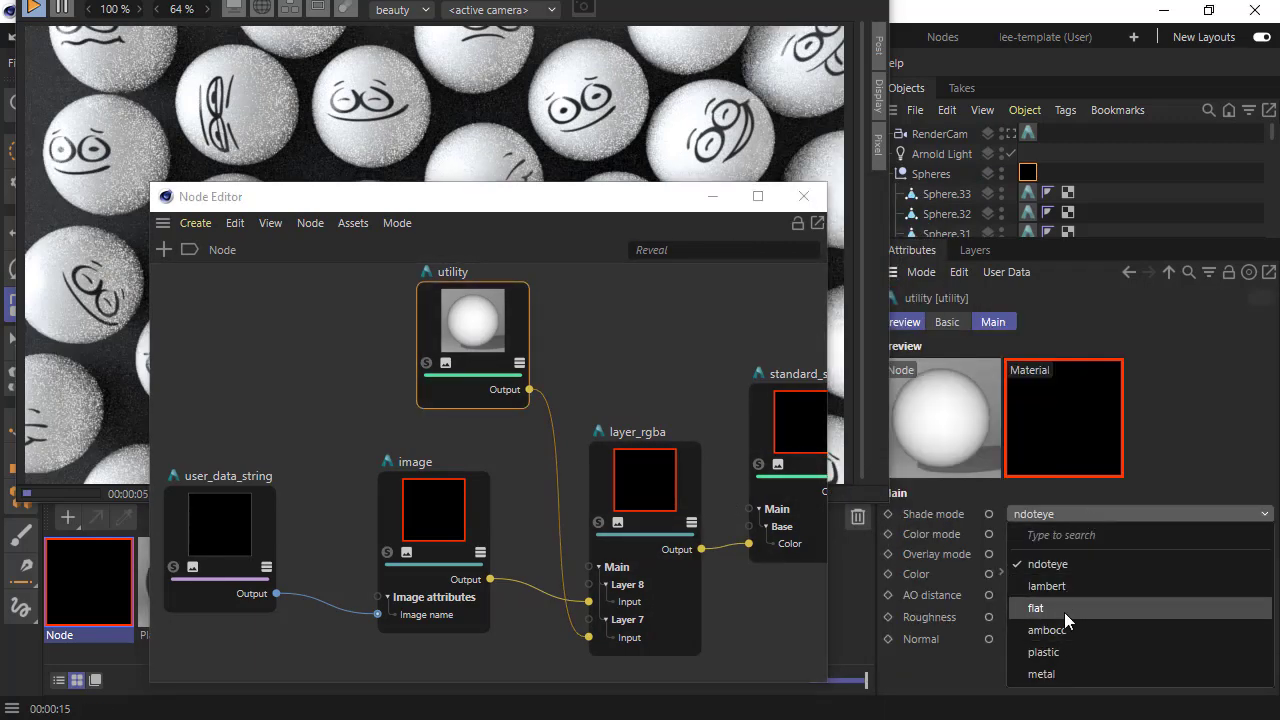
pyautogui.click(1064, 609)
pyautogui.click(1058, 535)
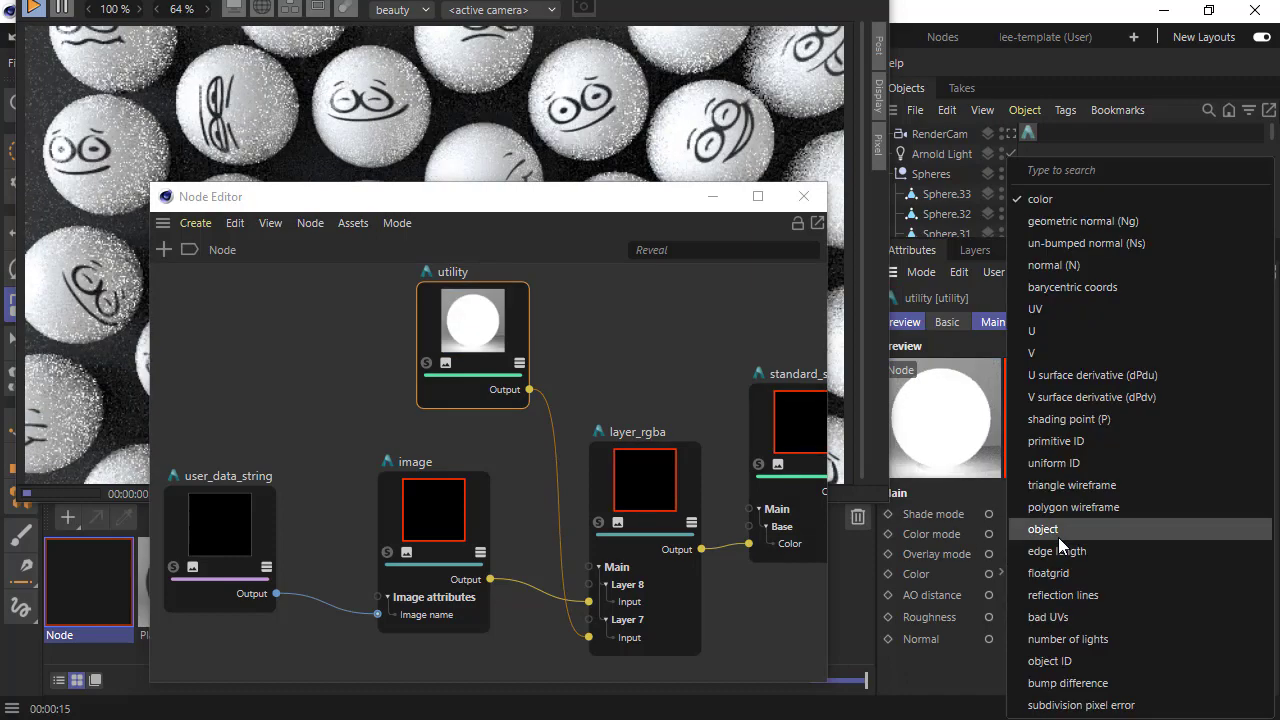
pyautogui.click(1081, 654)
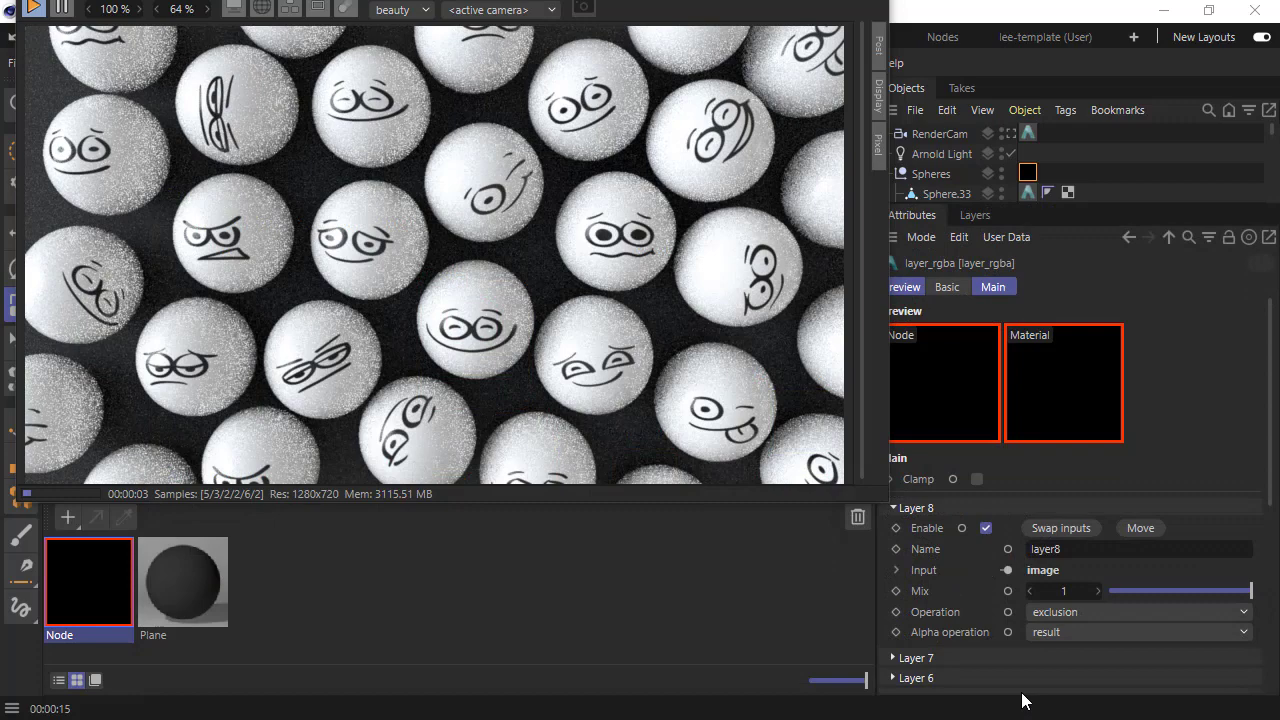
# - Expand Layer 7, then change Layer 8's Operation from average to difference
pyautogui.click(971, 657)
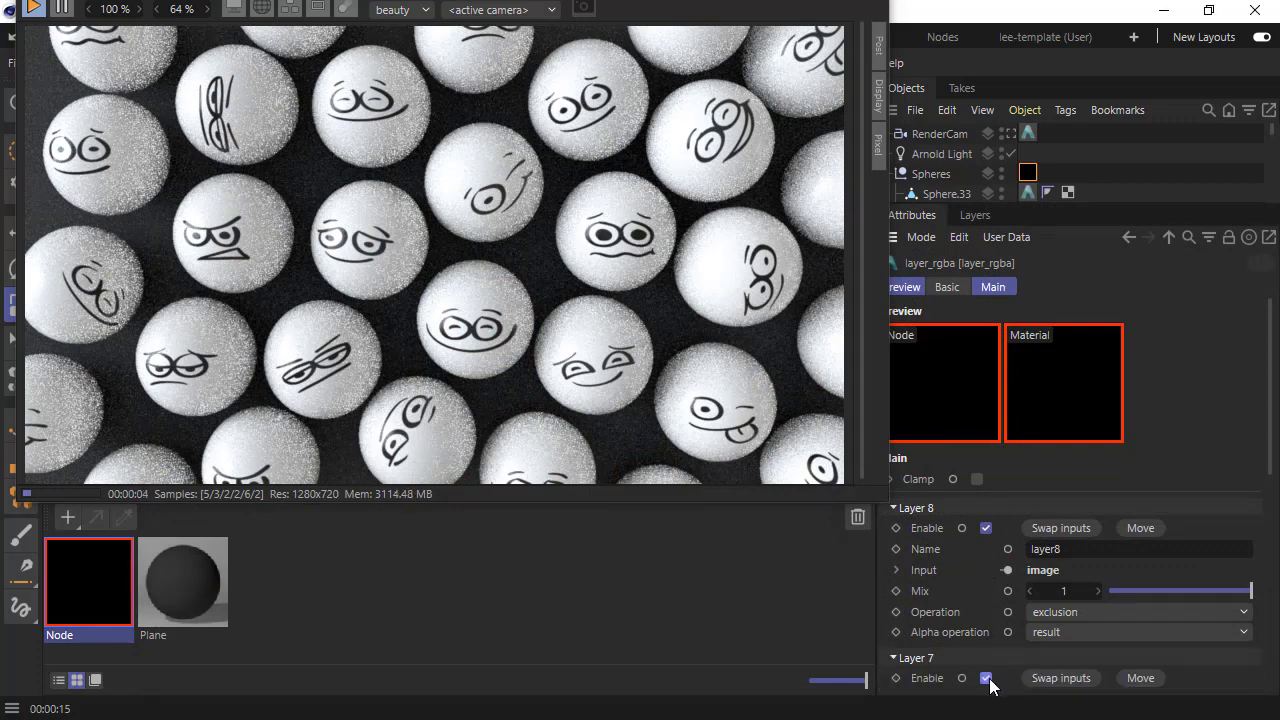
pyautogui.click(1058, 612)
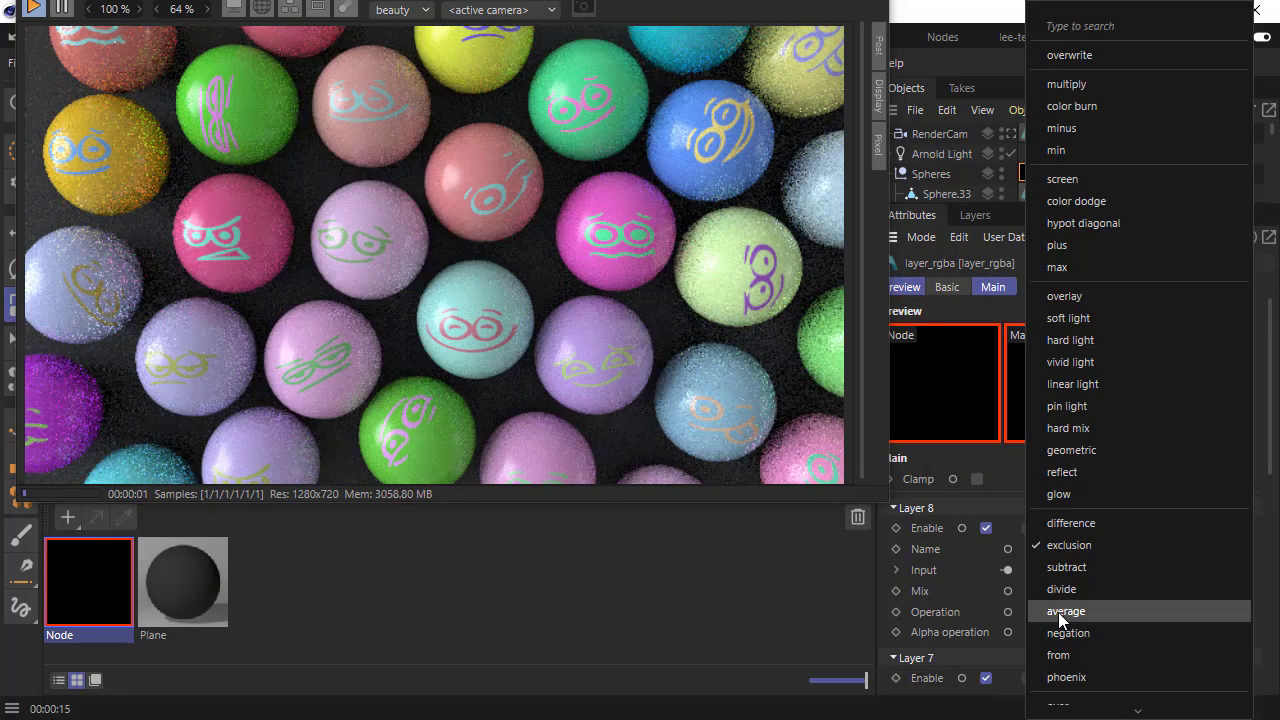
pyautogui.click(1058, 612)
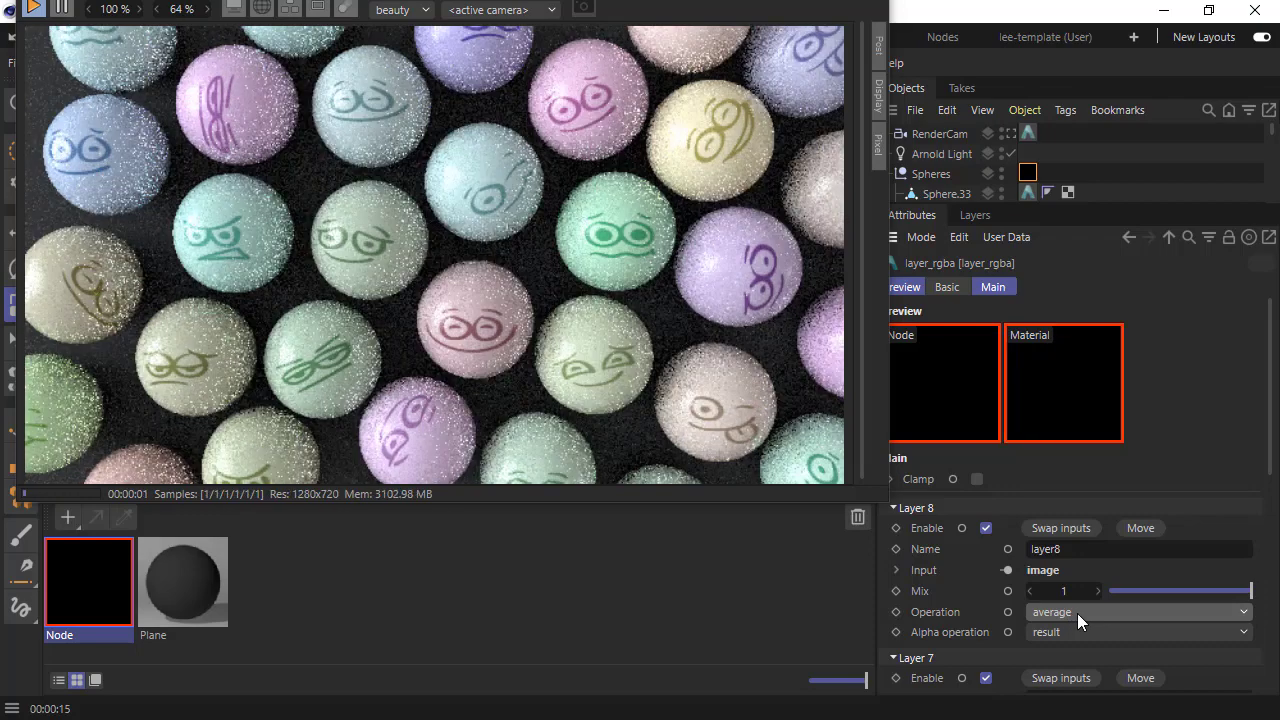
pyautogui.click(1078, 613)
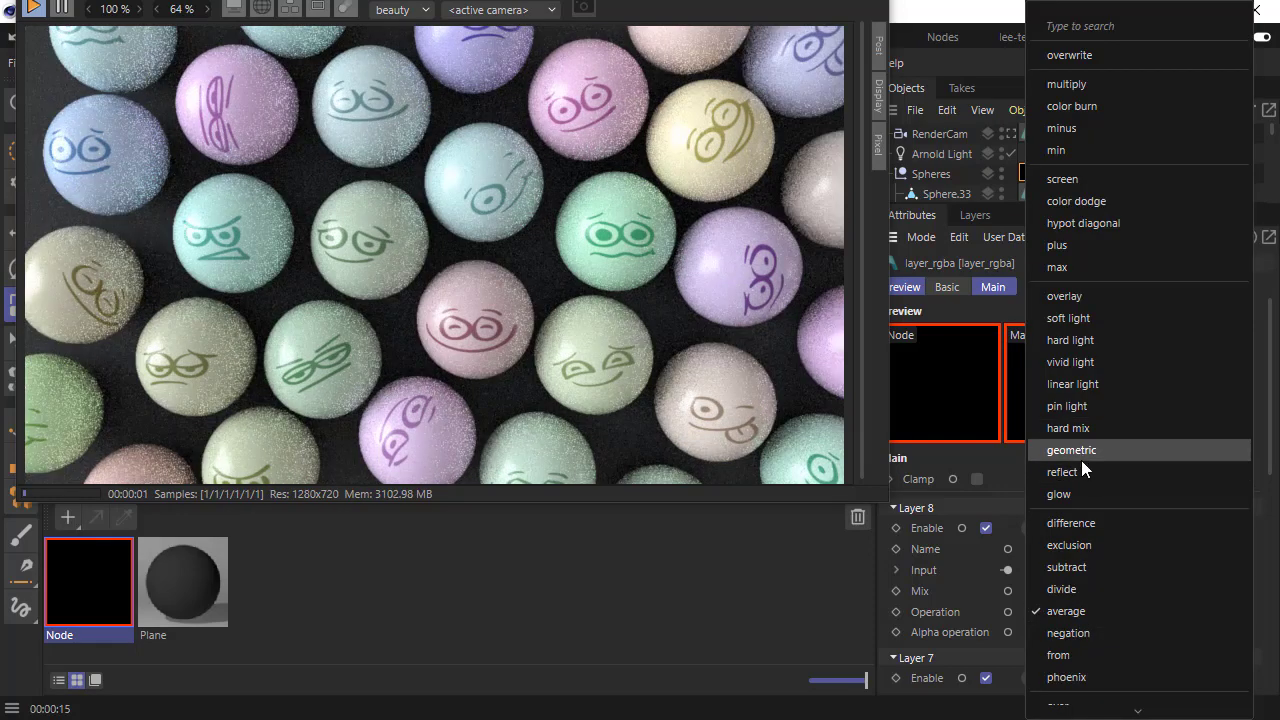
pyautogui.click(1074, 520)
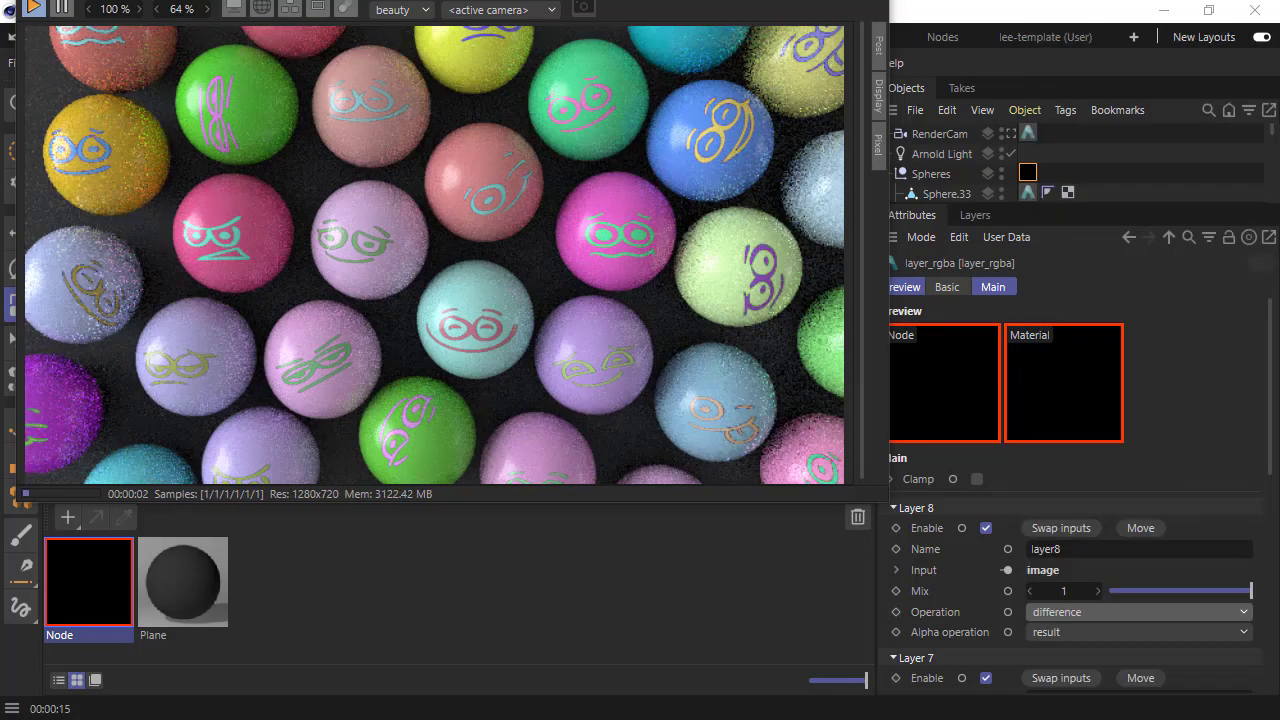